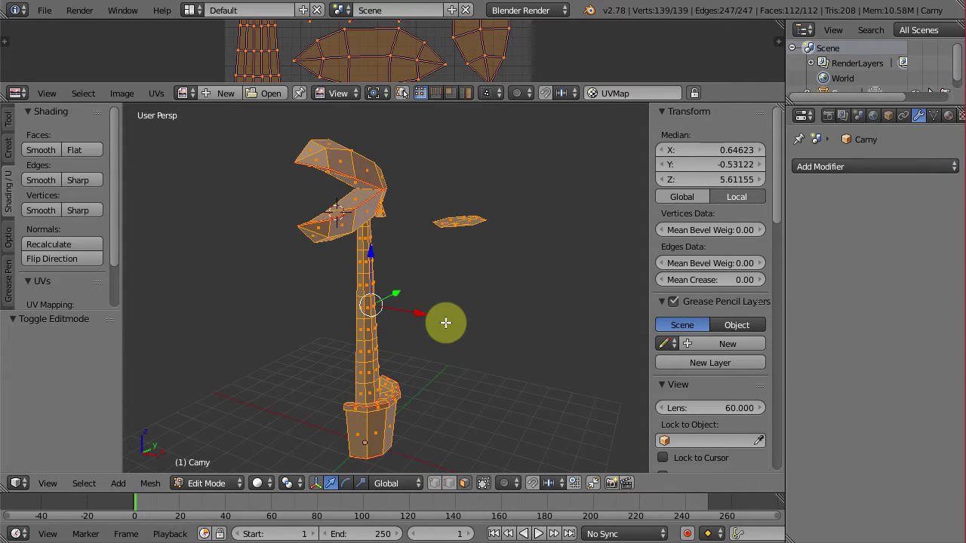
Step: Add an X-axis Mirror modifier with Merge to the Carny plant and check the mirrored leaf
{"action": "left_click", "coordinate": [814, 165]}
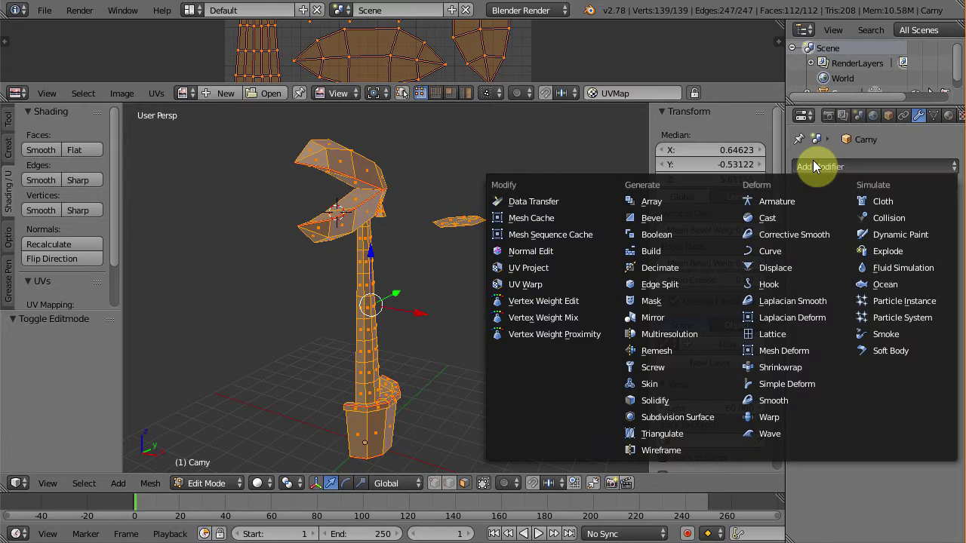
{"action": "left_click", "coordinate": [662, 316]}
{"action": "mouse_move", "coordinate": [394, 337]}
{"action": "middle_mouse_down"}
{"action": "mouse_move", "coordinate": [557, 337]}
{"action": "mouse_move", "coordinate": [370, 341]}
{"action": "middle_mouse_up"}
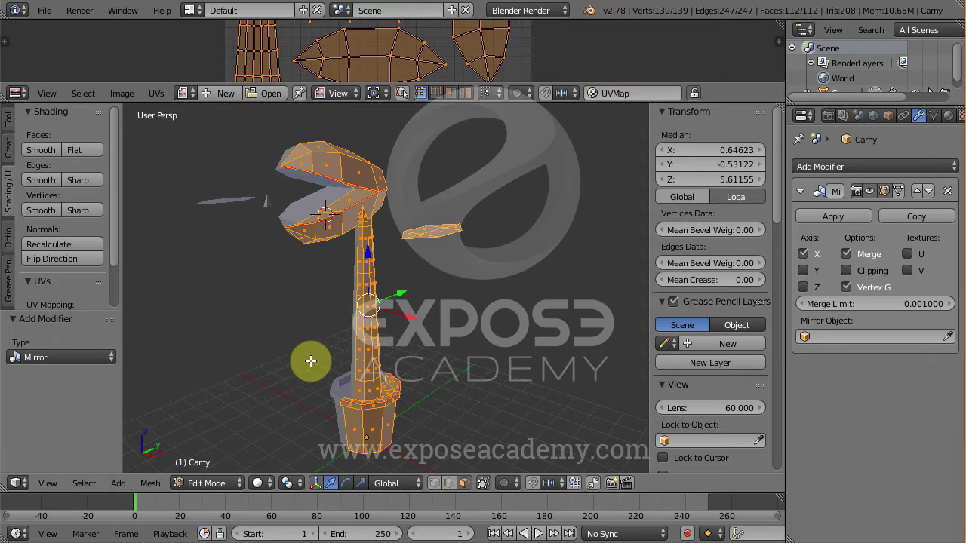
{"action": "left_click", "coordinate": [211, 486]}
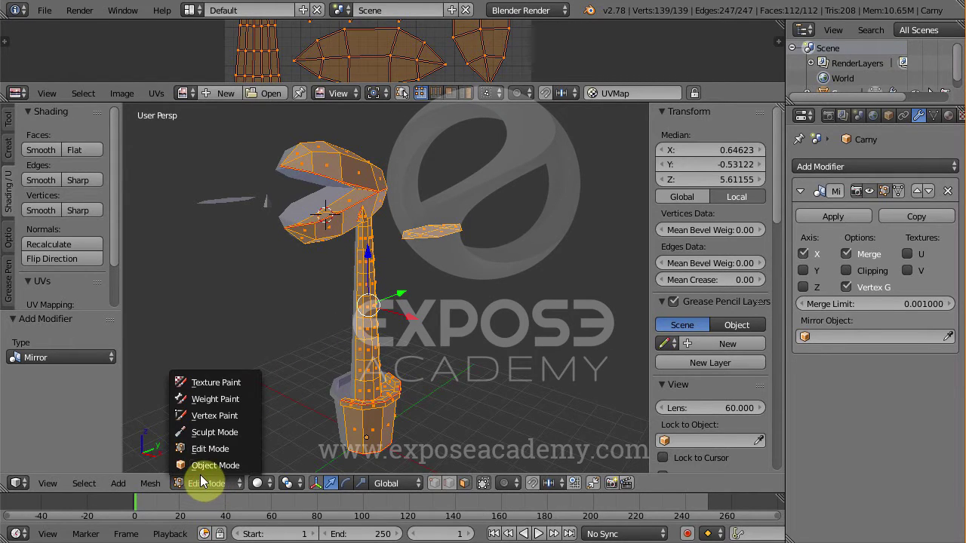
Step: Switch the Carny plant into Texture Paint mode, where it shows plain white
{"action": "left_click", "coordinate": [201, 383]}
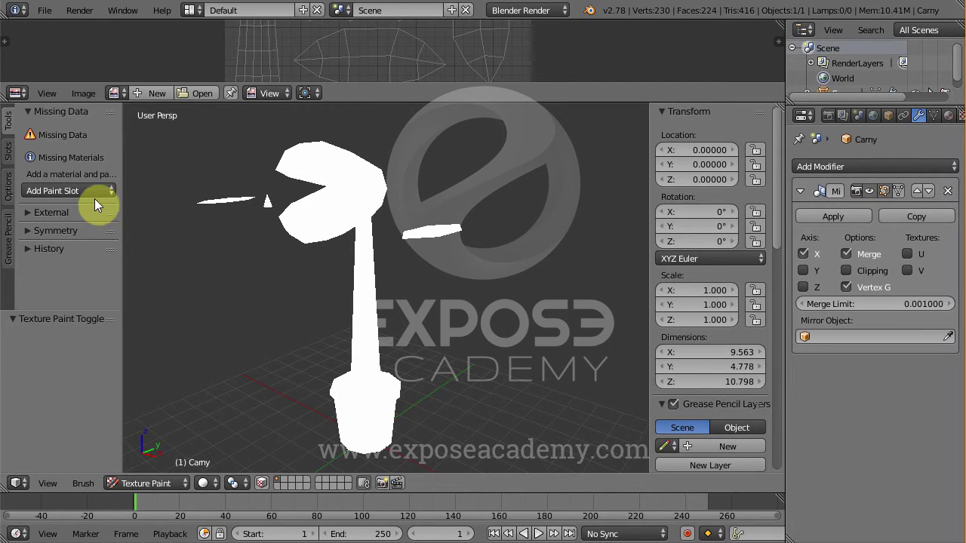
Step: Add a 2048 px Diffuse Color paint slot filled light green, with Alpha unchecked
{"action": "left_click", "coordinate": [51, 193]}
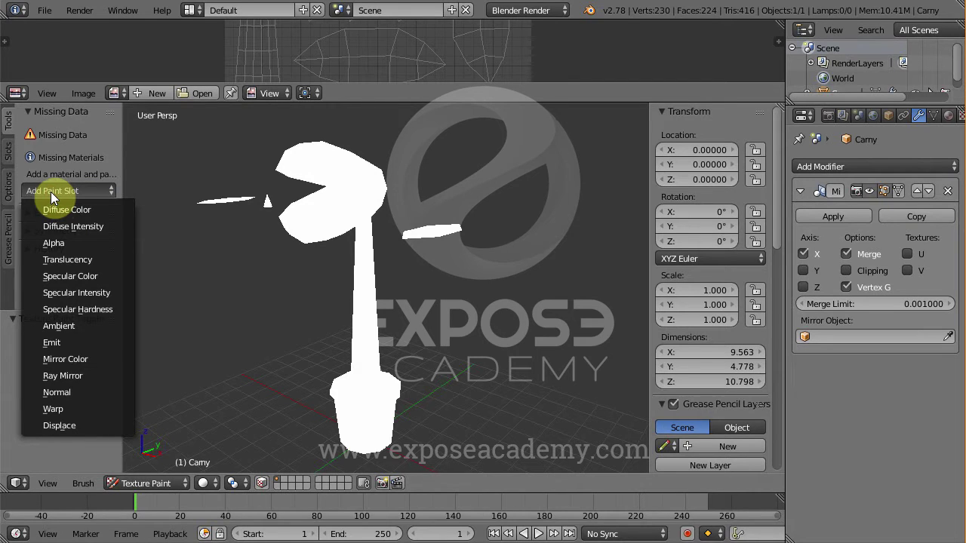
{"action": "left_click", "coordinate": [54, 209]}
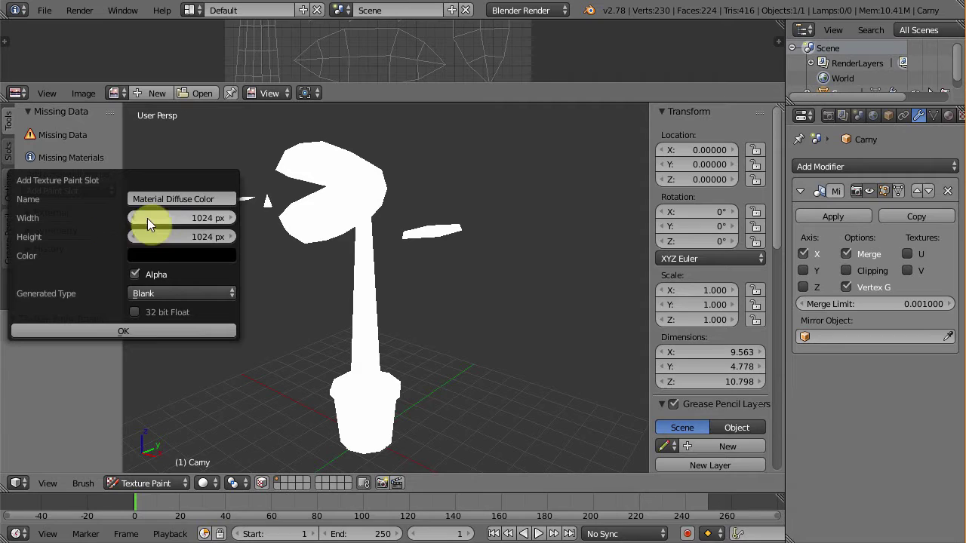
{"action": "left_click", "coordinate": [184, 218]}
{"action": "type", "text": "2048"}
{"action": "key", "text": "Return"}
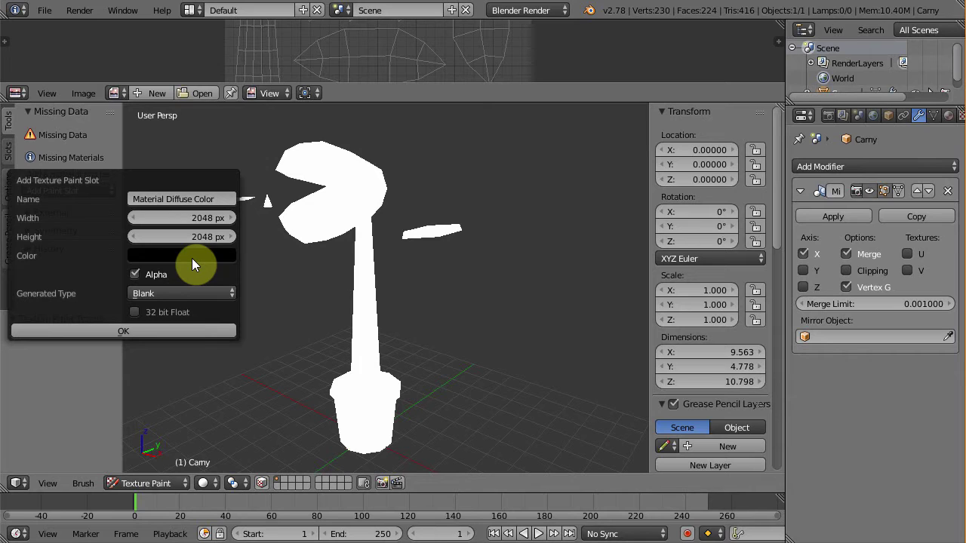
{"action": "left_click", "coordinate": [192, 258]}
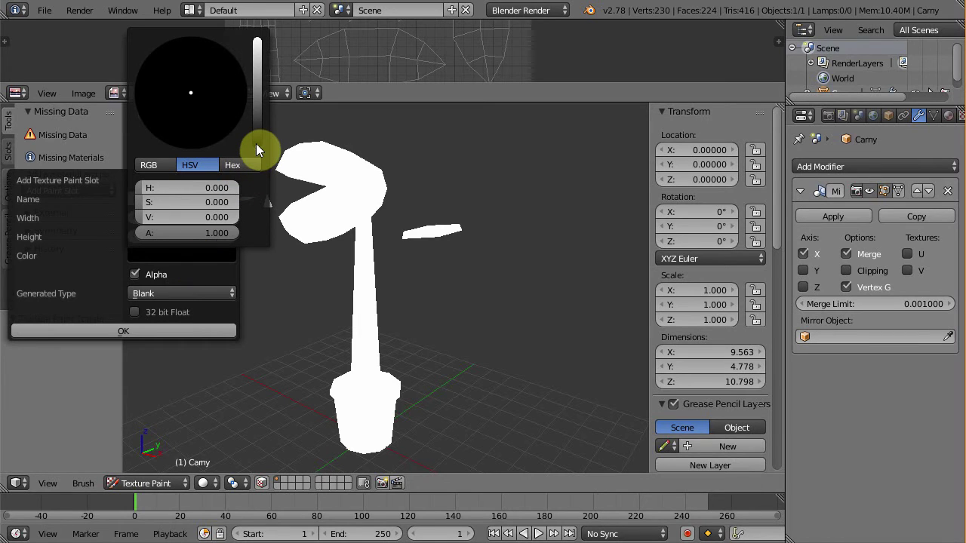
{"action": "left_click_drag", "start_coordinate": [256, 144], "coordinate": [245, 43]}
{"action": "left_click_drag", "start_coordinate": [160, 88], "coordinate": [160, 93]}
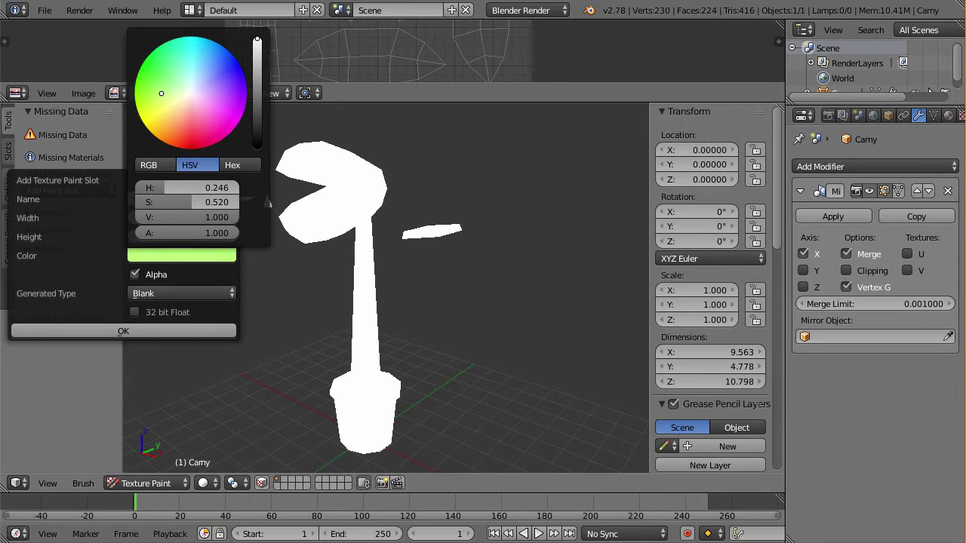
{"action": "left_click", "coordinate": [184, 202]}
{"action": "mouse_move", "coordinate": [184, 202]}
{"action": "left_mouse_down"}
{"action": "mouse_move", "coordinate": [157, 217]}
{"action": "mouse_move", "coordinate": [190, 201]}
{"action": "left_mouse_up"}
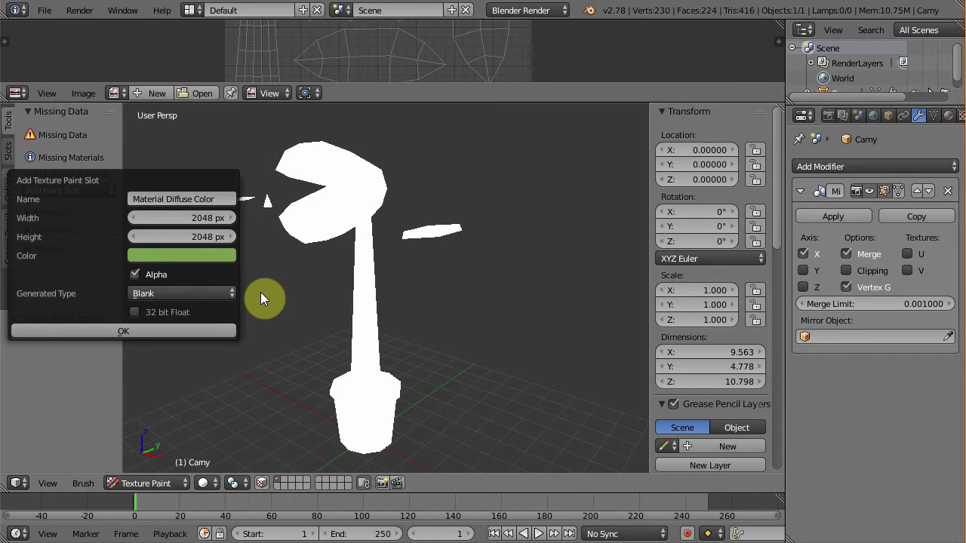
{"action": "left_click", "coordinate": [147, 278]}
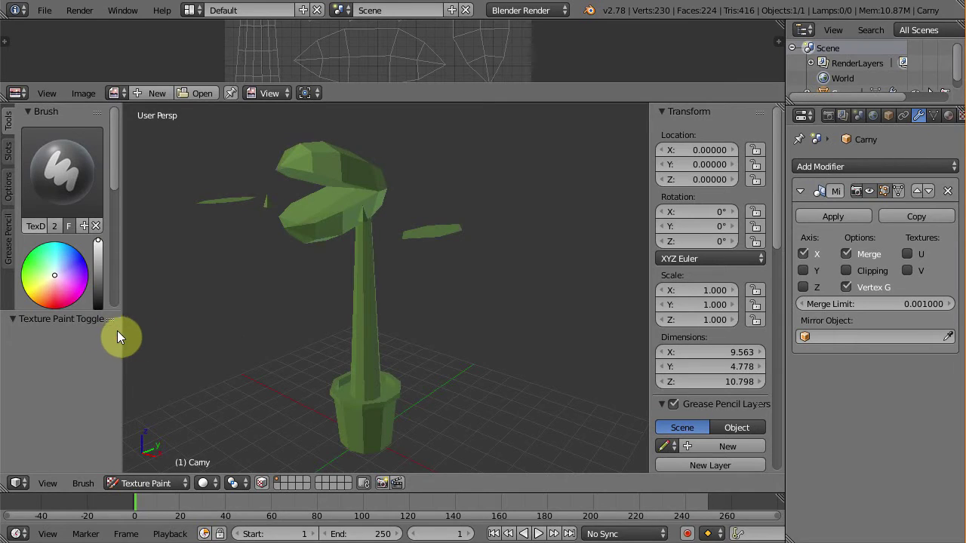
Step: Paint a white test stroke, undo it, and hide the sidebar to frame the pot
{"action": "mouse_move", "coordinate": [319, 213]}
{"action": "left_mouse_down"}
{"action": "mouse_move", "coordinate": [328, 344]}
{"action": "mouse_move", "coordinate": [412, 322]}
{"action": "mouse_move", "coordinate": [414, 303]}
{"action": "left_mouse_up"}
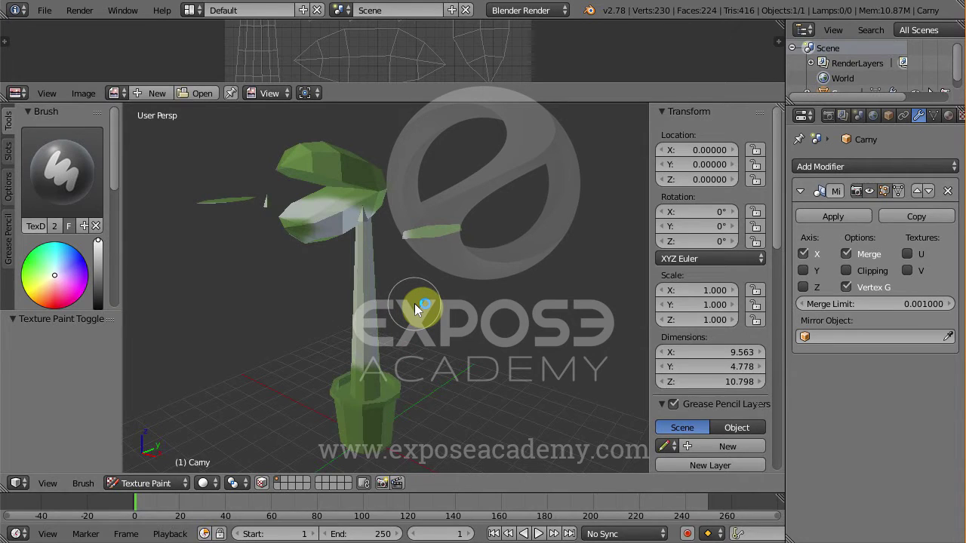
{"action": "key", "text": "ctrl+z"}
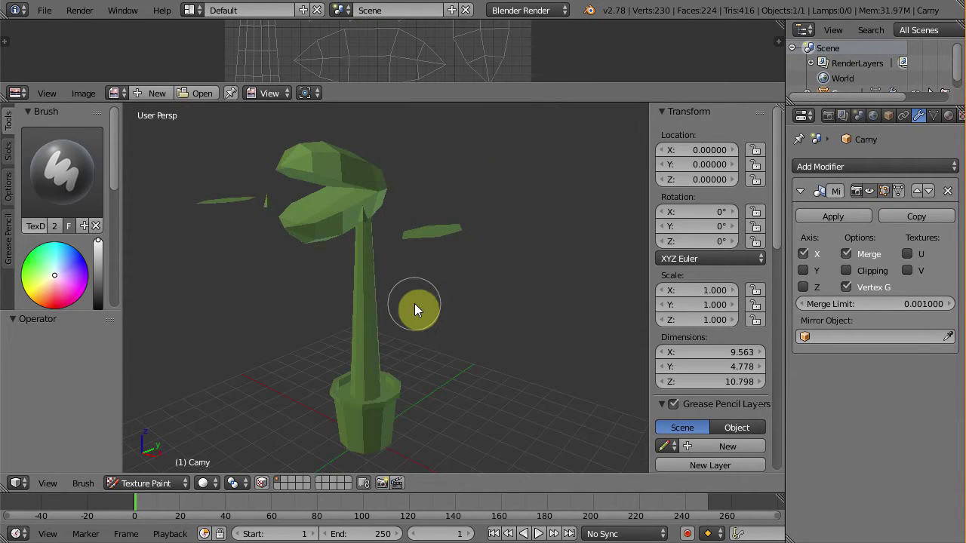
{"action": "left_click_drag", "start_coordinate": [480, 93], "coordinate": [485, 22]}
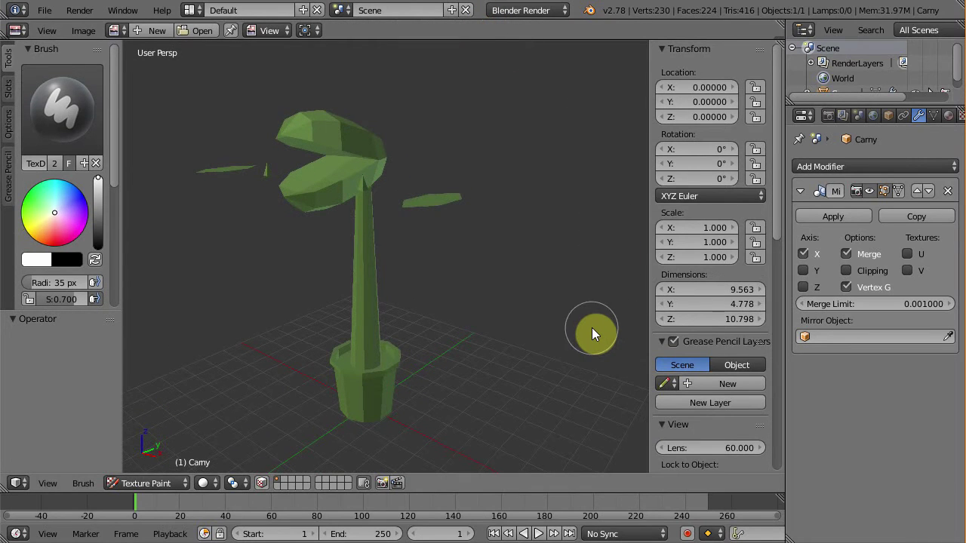
{"action": "key", "text": "n"}
{"action": "scroll", "coordinate": [433, 415], "scroll_direction": "up", "scroll_amount": 4}
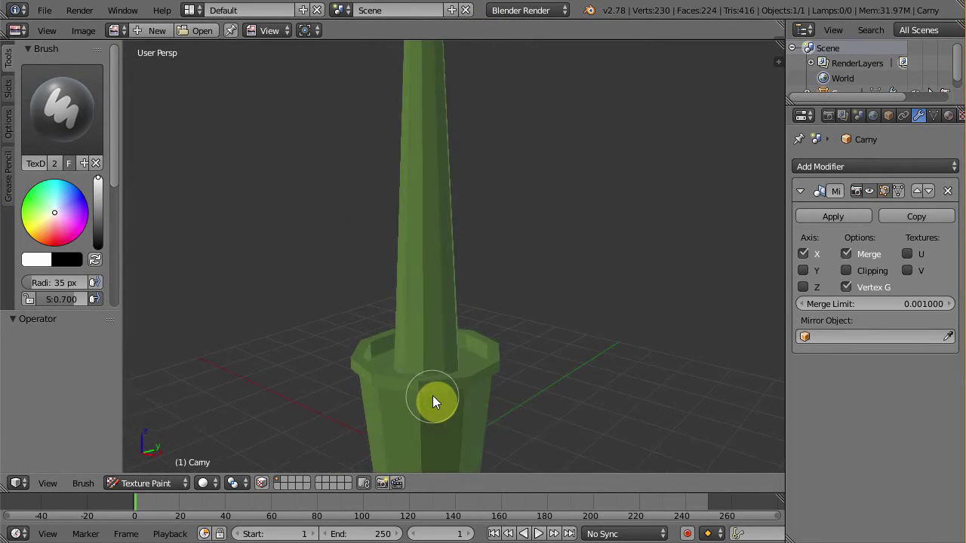
{"action": "middle_click_drag", "start_coordinate": [426, 398], "coordinate": [440, 270], "text": "shift"}
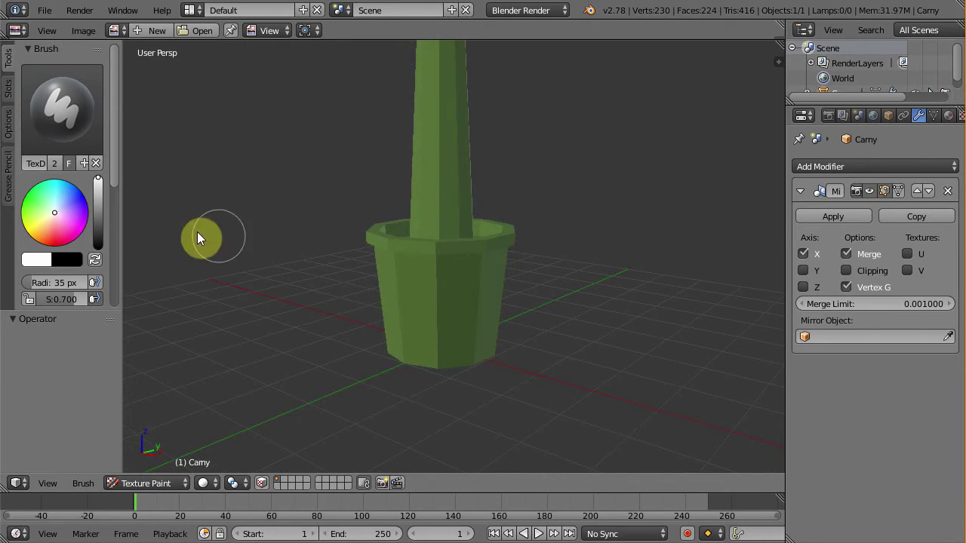
Step: Turn off the Project Paint Normal limit in the painting Options
{"action": "left_click", "coordinate": [9, 130]}
{"action": "scroll", "coordinate": [58, 198], "scroll_direction": "down", "scroll_amount": 2}
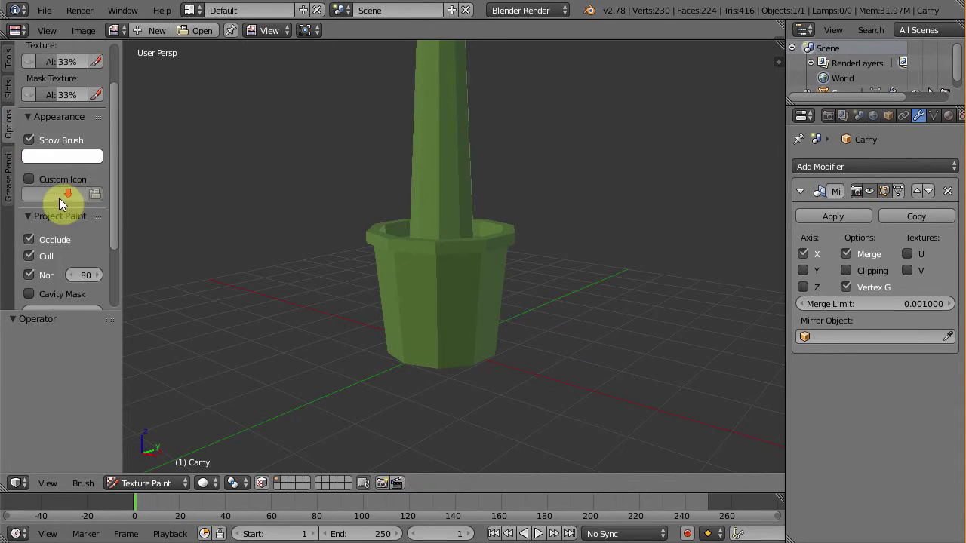
{"action": "scroll", "coordinate": [59, 198], "scroll_direction": "down", "scroll_amount": 3}
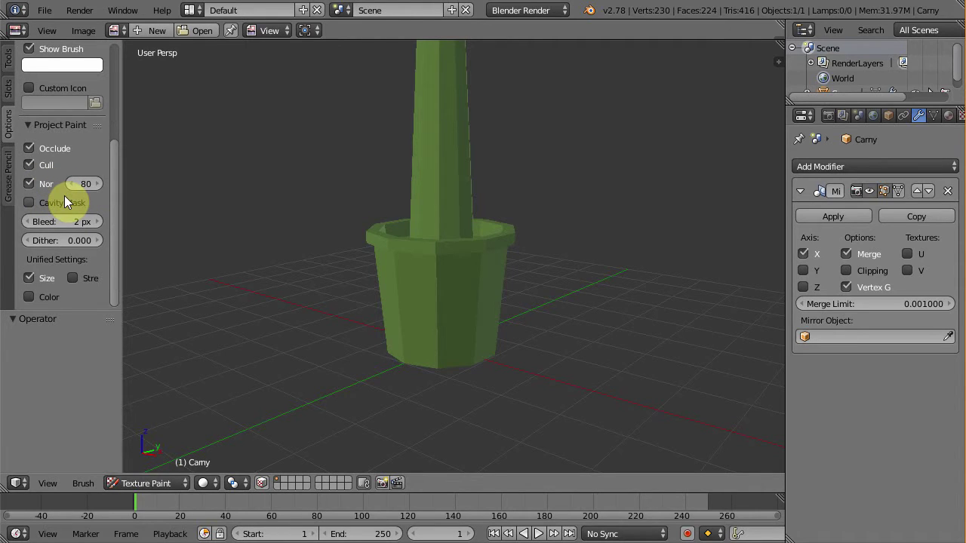
{"action": "left_click", "coordinate": [33, 185]}
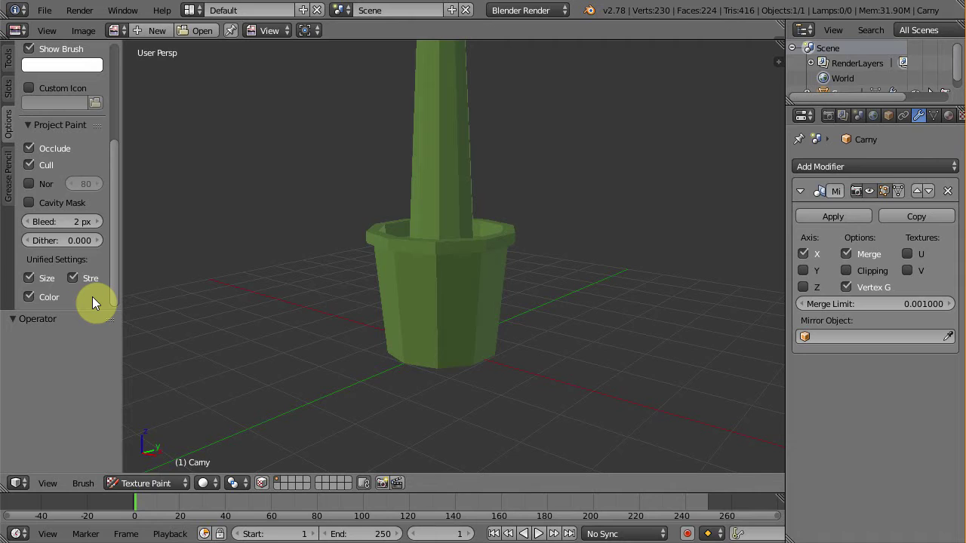
Step: Mix a brownish-orange brush colour in the colour wheel, keeping the current brush
{"action": "left_click", "coordinate": [8, 62]}
{"action": "left_click", "coordinate": [62, 109]}
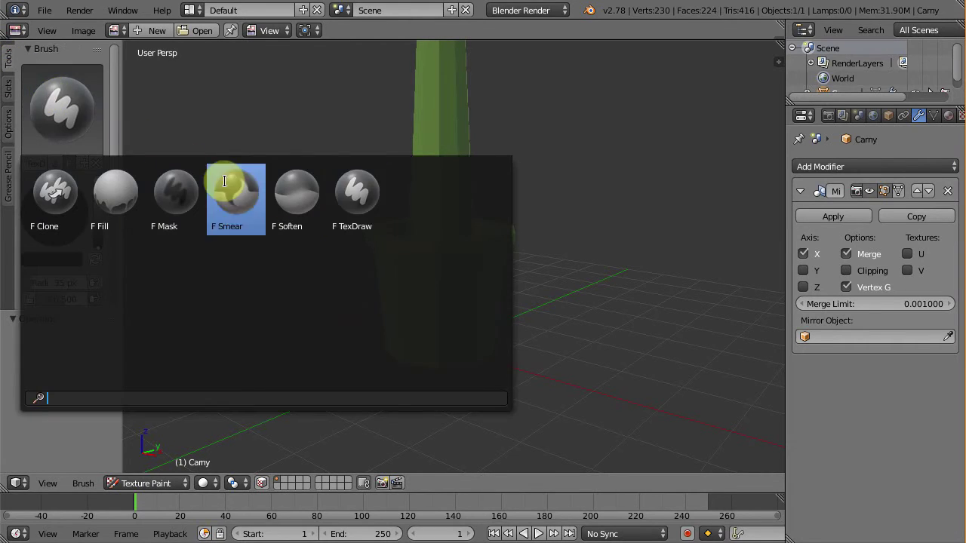
{"action": "left_click", "coordinate": [356, 211]}
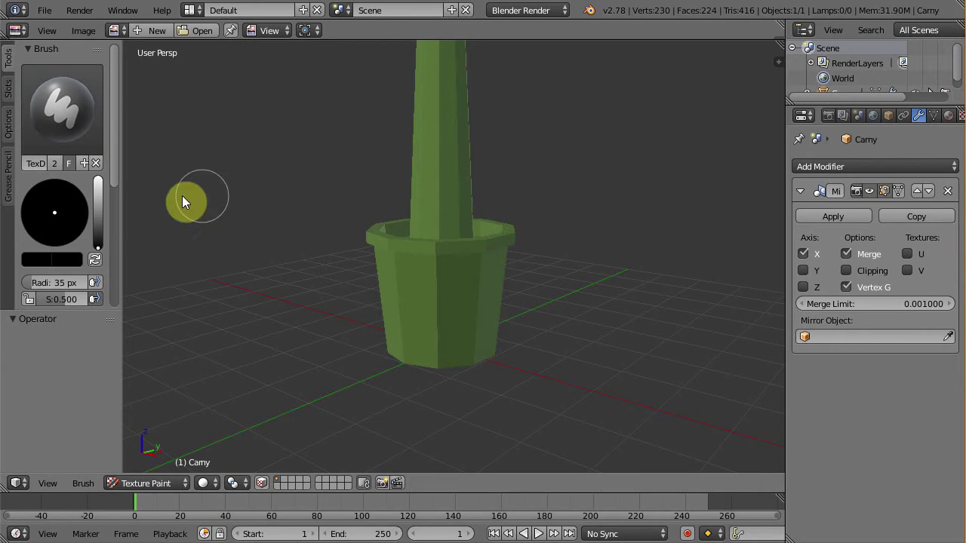
{"action": "left_click", "coordinate": [97, 238]}
{"action": "left_click_drag", "start_coordinate": [97, 238], "coordinate": [97, 188]}
{"action": "left_click_drag", "start_coordinate": [58, 231], "coordinate": [39, 234]}
{"action": "left_click", "coordinate": [36, 259]}
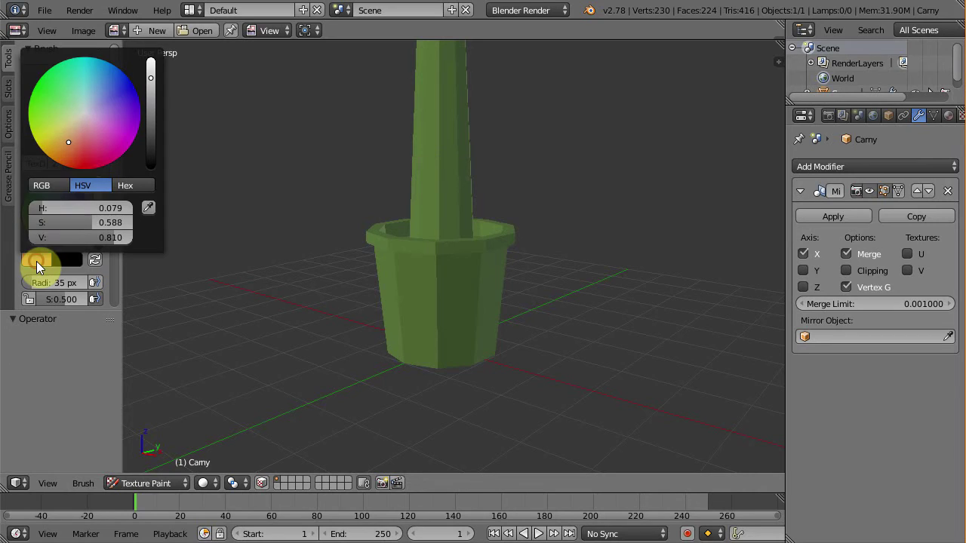
{"action": "left_click", "coordinate": [81, 220]}
{"action": "left_click_drag", "start_coordinate": [81, 220], "coordinate": [66, 219]}
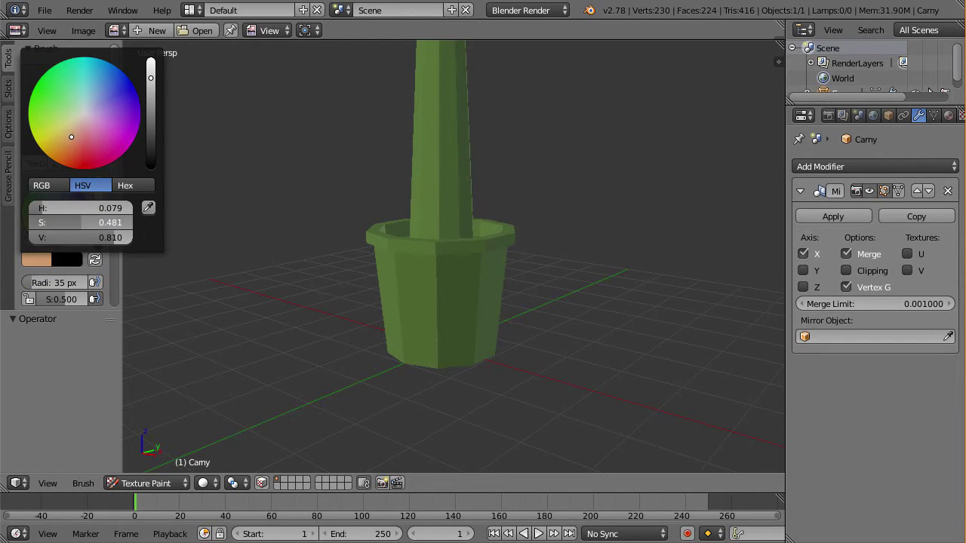
{"action": "scroll", "coordinate": [82, 223], "scroll_direction": "down", "scroll_amount": 3}
{"action": "left_click_drag", "start_coordinate": [82, 223], "coordinate": [95, 237]}
{"action": "left_click", "coordinate": [70, 143]}
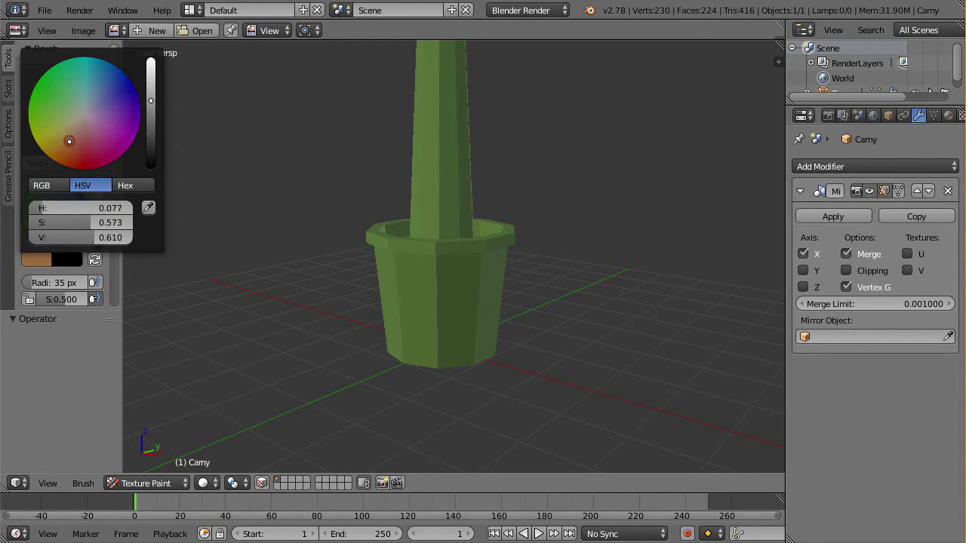
Step: Paint the pot's lower body reddish-brown at full strength
{"action": "mouse_move", "coordinate": [478, 308]}
{"action": "left_mouse_down"}
{"action": "mouse_move", "coordinate": [432, 290]}
{"action": "mouse_move", "coordinate": [479, 278]}
{"action": "left_mouse_up"}
{"action": "left_click_drag", "start_coordinate": [57, 299], "coordinate": [83, 299]}
{"action": "mouse_move", "coordinate": [399, 319]}
{"action": "left_mouse_down"}
{"action": "mouse_move", "coordinate": [488, 334]}
{"action": "mouse_move", "coordinate": [410, 365]}
{"action": "mouse_move", "coordinate": [523, 272]}
{"action": "left_mouse_up"}
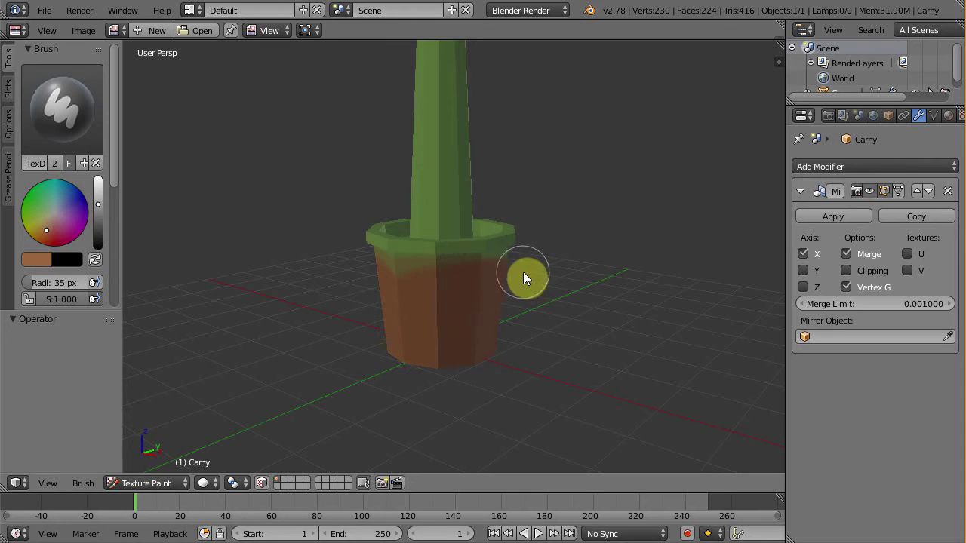
Step: Set viewport shading to Texture and paint the lower pot body orange
{"action": "left_click", "coordinate": [201, 481]}
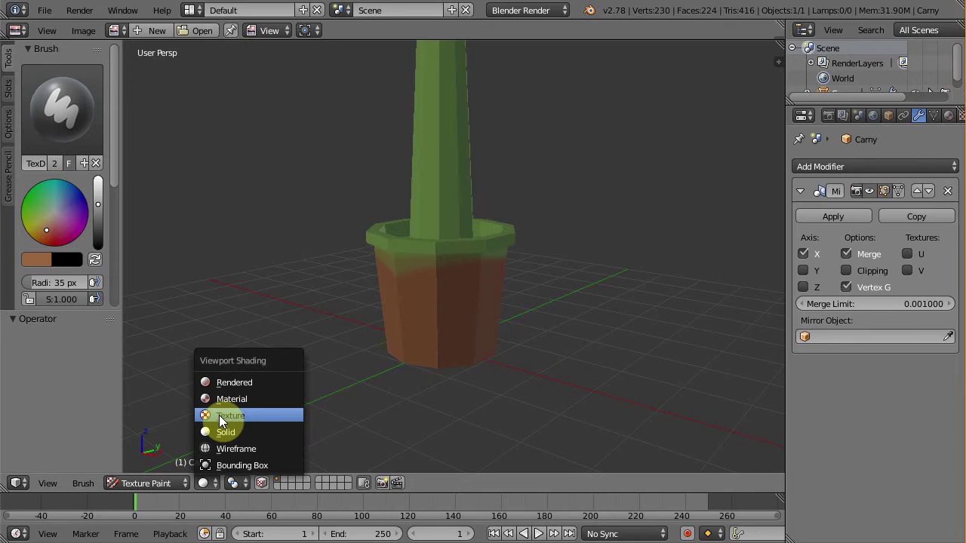
{"action": "left_click", "coordinate": [219, 414]}
{"action": "mouse_move", "coordinate": [427, 357]}
{"action": "middle_mouse_down"}
{"action": "mouse_move", "coordinate": [601, 353]}
{"action": "mouse_move", "coordinate": [474, 334]}
{"action": "mouse_move", "coordinate": [539, 305]}
{"action": "mouse_move", "coordinate": [444, 334]}
{"action": "mouse_move", "coordinate": [355, 344]}
{"action": "mouse_move", "coordinate": [434, 320]}
{"action": "middle_mouse_up"}
{"action": "mouse_move", "coordinate": [433, 320]}
{"action": "left_mouse_down"}
{"action": "mouse_move", "coordinate": [362, 260]}
{"action": "mouse_move", "coordinate": [397, 332]}
{"action": "left_mouse_up"}
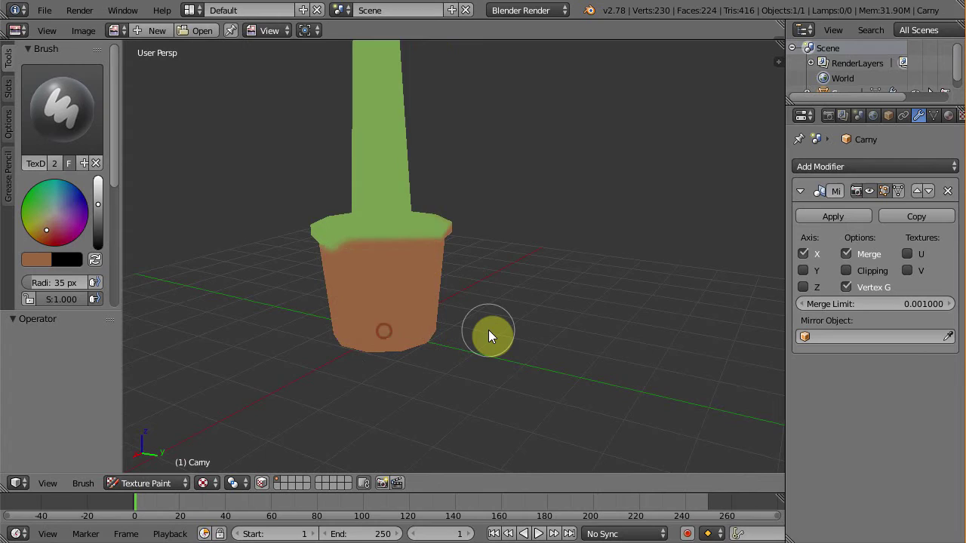
Step: Hide the grid floor and axis lines in the viewport display settings
{"action": "key", "text": "n"}
{"action": "scroll", "coordinate": [728, 364], "scroll_direction": "down", "scroll_amount": 1}
{"action": "scroll", "coordinate": [727, 364], "scroll_direction": "down", "scroll_amount": 5}
{"action": "scroll", "coordinate": [726, 365], "scroll_direction": "down", "scroll_amount": 6}
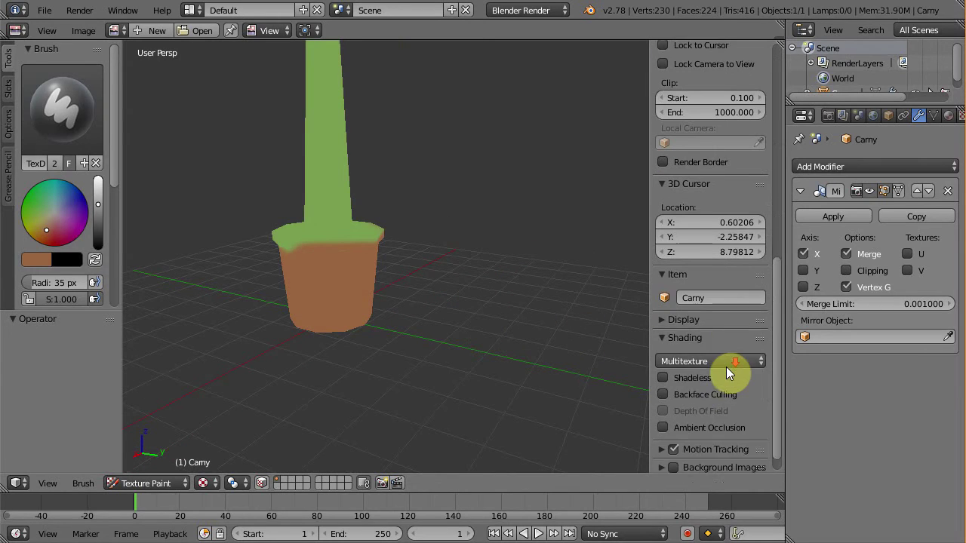
{"action": "scroll", "coordinate": [725, 367], "scroll_direction": "down", "scroll_amount": 2}
{"action": "left_click", "coordinate": [683, 297]}
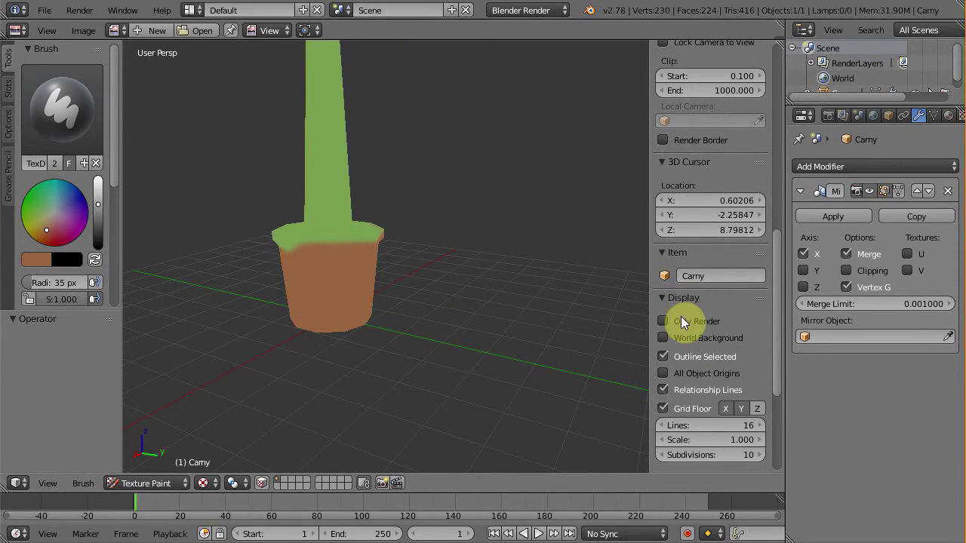
{"action": "left_click", "coordinate": [670, 409]}
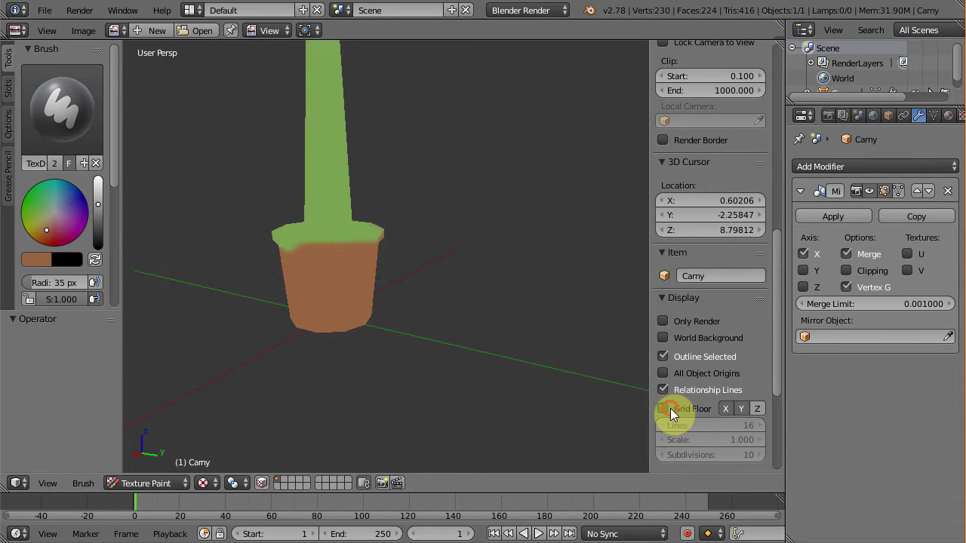
{"action": "left_click", "coordinate": [740, 408]}
{"action": "key", "text": "n"}
{"action": "mouse_move", "coordinate": [636, 382]}
{"action": "middle_mouse_down"}
{"action": "mouse_move", "coordinate": [531, 250]}
{"action": "mouse_move", "coordinate": [343, 307]}
{"action": "middle_mouse_up"}
{"action": "mouse_move", "coordinate": [360, 263]}
{"action": "middle_mouse_down"}
{"action": "mouse_move", "coordinate": [260, 165]}
{"action": "mouse_move", "coordinate": [339, 206]}
{"action": "mouse_move", "coordinate": [554, 239]}
{"action": "mouse_move", "coordinate": [442, 256]}
{"action": "mouse_move", "coordinate": [651, 353]}
{"action": "mouse_move", "coordinate": [609, 182]}
{"action": "mouse_move", "coordinate": [497, 185]}
{"action": "mouse_move", "coordinate": [588, 173]}
{"action": "mouse_move", "coordinate": [458, 323]}
{"action": "mouse_move", "coordinate": [440, 326]}
{"action": "mouse_move", "coordinate": [609, 326]}
{"action": "mouse_move", "coordinate": [345, 308]}
{"action": "mouse_move", "coordinate": [441, 323]}
{"action": "middle_mouse_up"}
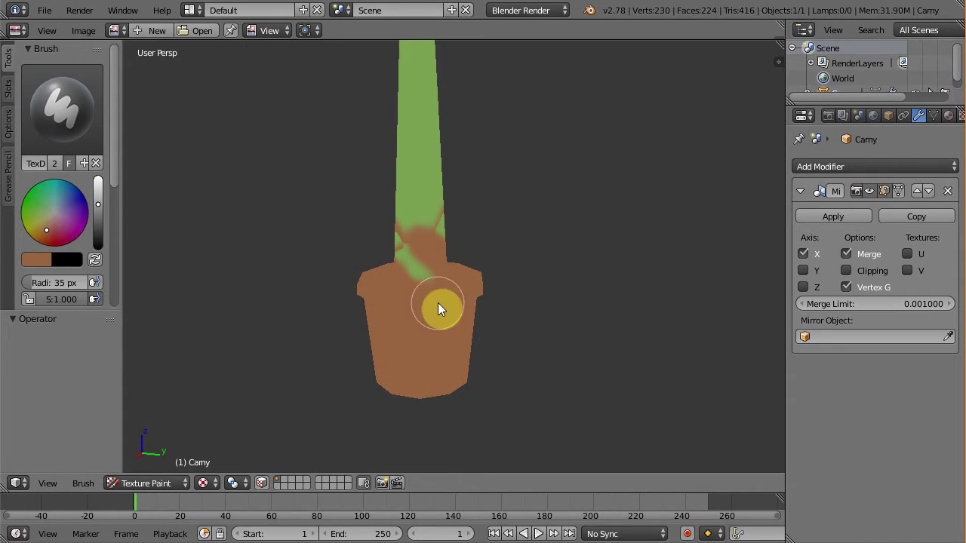
Step: Enable the face-selection paint mask and select the lower pot body faces
{"action": "left_click", "coordinate": [260, 482]}
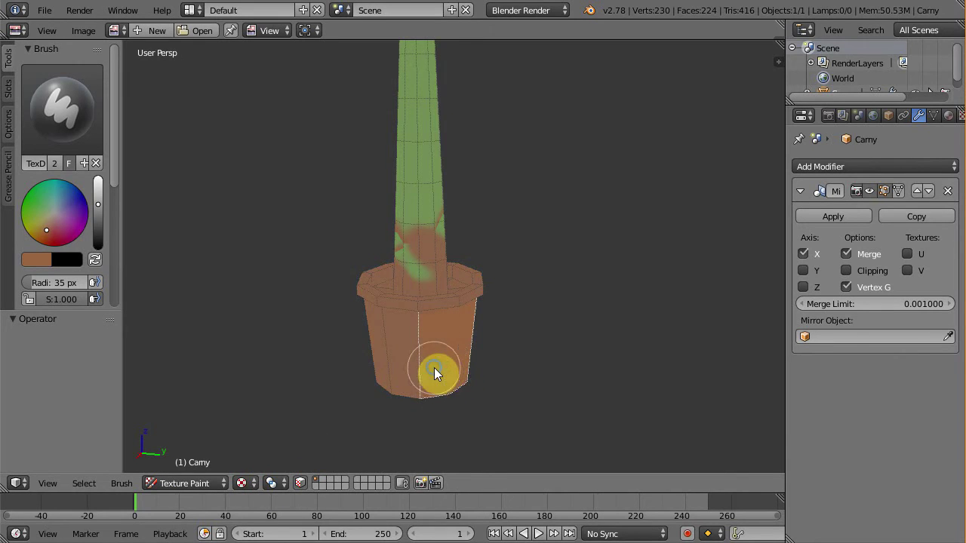
{"action": "right_click", "coordinate": [401, 367]}
{"action": "mouse_move", "coordinate": [355, 362]}
{"action": "middle_mouse_down"}
{"action": "mouse_move", "coordinate": [435, 382]}
{"action": "mouse_move", "coordinate": [260, 355]}
{"action": "middle_mouse_up"}
{"action": "mouse_move", "coordinate": [184, 351]}
{"action": "middle_mouse_down"}
{"action": "mouse_move", "coordinate": [296, 363]}
{"action": "mouse_move", "coordinate": [203, 374]}
{"action": "mouse_move", "coordinate": [168, 364]}
{"action": "mouse_move", "coordinate": [416, 360]}
{"action": "mouse_move", "coordinate": [282, 360]}
{"action": "mouse_move", "coordinate": [372, 366]}
{"action": "mouse_move", "coordinate": [370, 345]}
{"action": "mouse_move", "coordinate": [409, 351]}
{"action": "middle_mouse_up"}
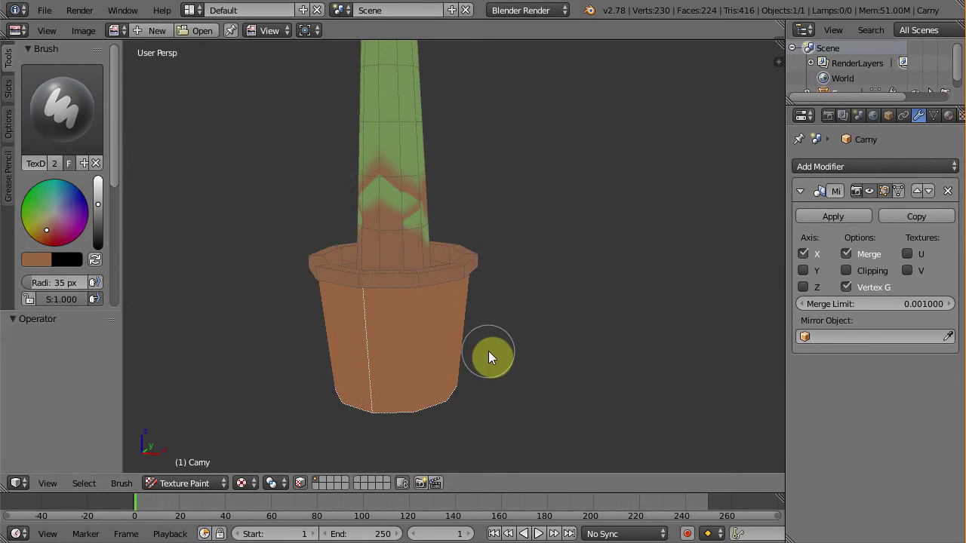
Step: Darken the brush colour and set strength 0.2 with a 92 px radius
{"action": "left_click_drag", "start_coordinate": [99, 208], "coordinate": [98, 217]}
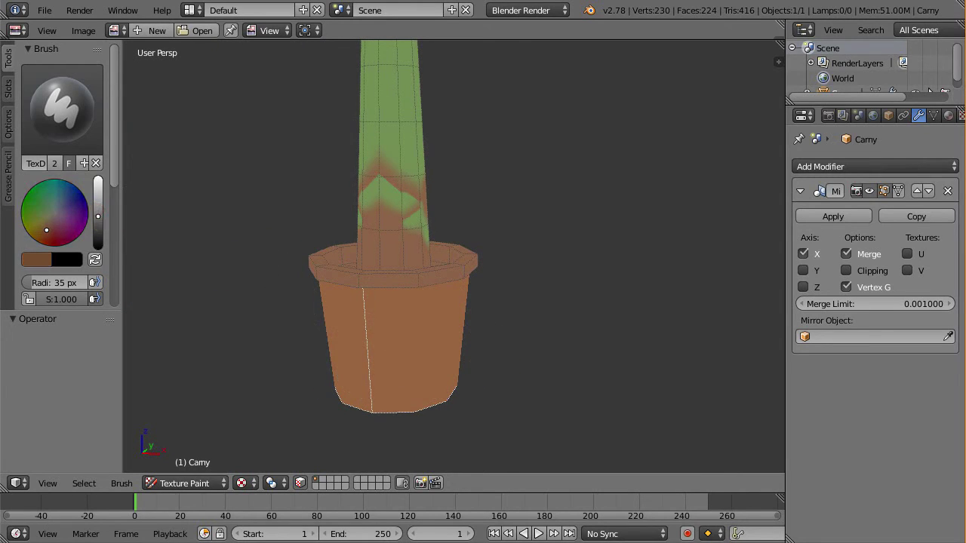
{"action": "left_click", "coordinate": [58, 296]}
{"action": "key", "text": "f"}
{"action": "left_click", "coordinate": [31, 284]}
{"action": "left_click_drag", "start_coordinate": [54, 283], "coordinate": [38, 283]}
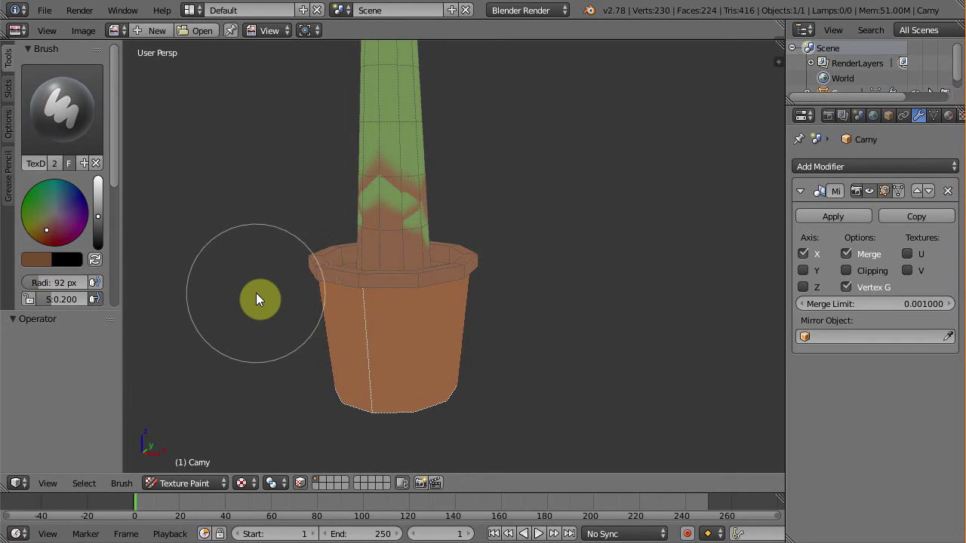
{"action": "key", "text": "f"}
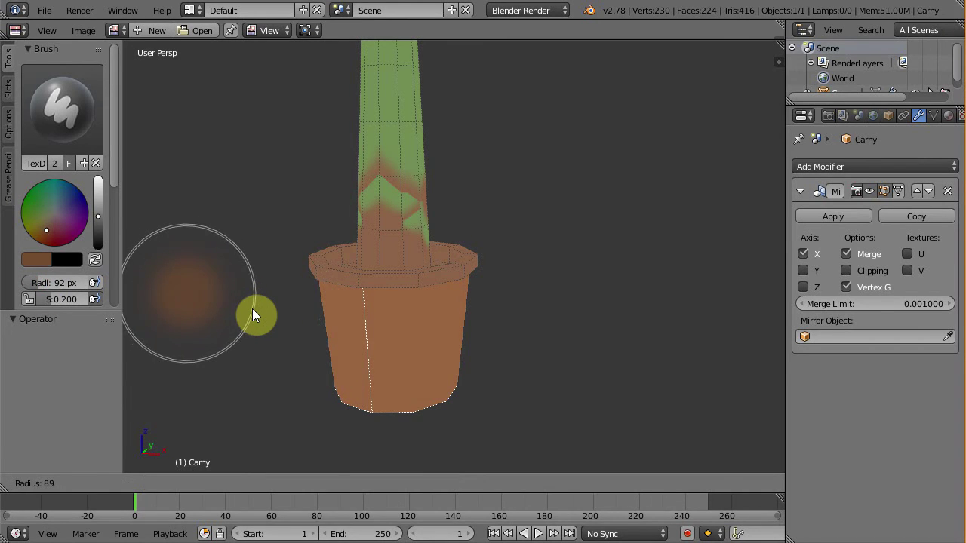
{"action": "left_click", "coordinate": [255, 311]}
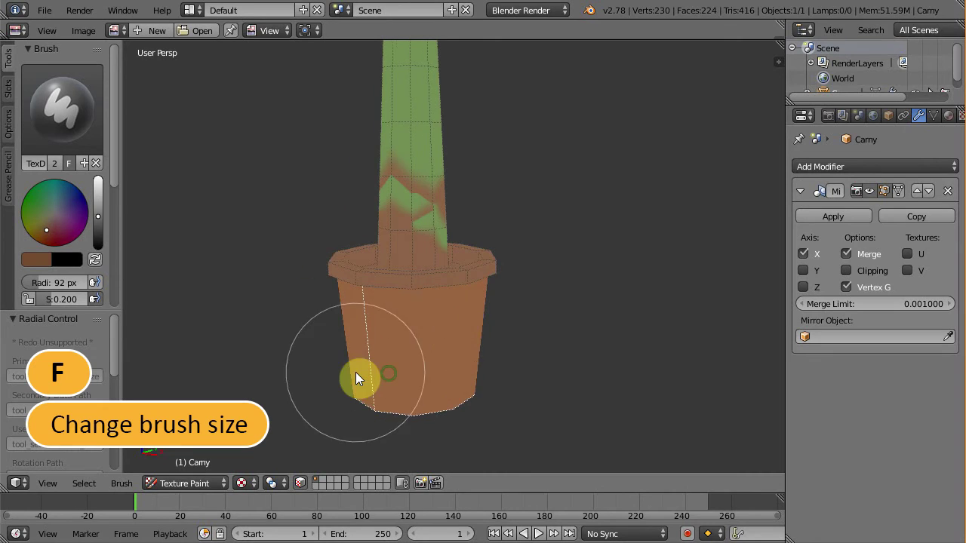
Step: Orbit the view to look down onto the pot rim
{"action": "mouse_move", "coordinate": [306, 430]}
{"action": "middle_mouse_down", "text": "shift"}
{"action": "mouse_move", "coordinate": [507, 351]}
{"action": "mouse_move", "coordinate": [518, 301]}
{"action": "middle_mouse_up", "text": "shift"}
{"action": "mouse_move", "coordinate": [399, 367]}
{"action": "middle_mouse_down"}
{"action": "mouse_move", "coordinate": [383, 358]}
{"action": "mouse_move", "coordinate": [518, 355]}
{"action": "middle_mouse_up"}
{"action": "middle_click_drag", "start_coordinate": [291, 366], "coordinate": [309, 349]}
{"action": "mouse_move", "coordinate": [294, 315]}
{"action": "middle_mouse_down"}
{"action": "mouse_move", "coordinate": [446, 360]}
{"action": "mouse_move", "coordinate": [397, 317]}
{"action": "middle_mouse_up"}
{"action": "mouse_move", "coordinate": [414, 219]}
{"action": "middle_mouse_down"}
{"action": "mouse_move", "coordinate": [449, 243]}
{"action": "mouse_move", "coordinate": [387, 209]}
{"action": "mouse_move", "coordinate": [315, 248]}
{"action": "middle_mouse_up"}
{"action": "mouse_move", "coordinate": [546, 248]}
{"action": "middle_mouse_down"}
{"action": "mouse_move", "coordinate": [490, 279]}
{"action": "mouse_move", "coordinate": [475, 249]}
{"action": "middle_mouse_up"}
{"action": "mouse_move", "coordinate": [376, 245]}
{"action": "middle_mouse_down"}
{"action": "mouse_move", "coordinate": [524, 233]}
{"action": "mouse_move", "coordinate": [479, 259]}
{"action": "mouse_move", "coordinate": [241, 263]}
{"action": "mouse_move", "coordinate": [453, 371]}
{"action": "mouse_move", "coordinate": [498, 409]}
{"action": "mouse_move", "coordinate": [519, 377]}
{"action": "mouse_move", "coordinate": [473, 344]}
{"action": "middle_mouse_up"}
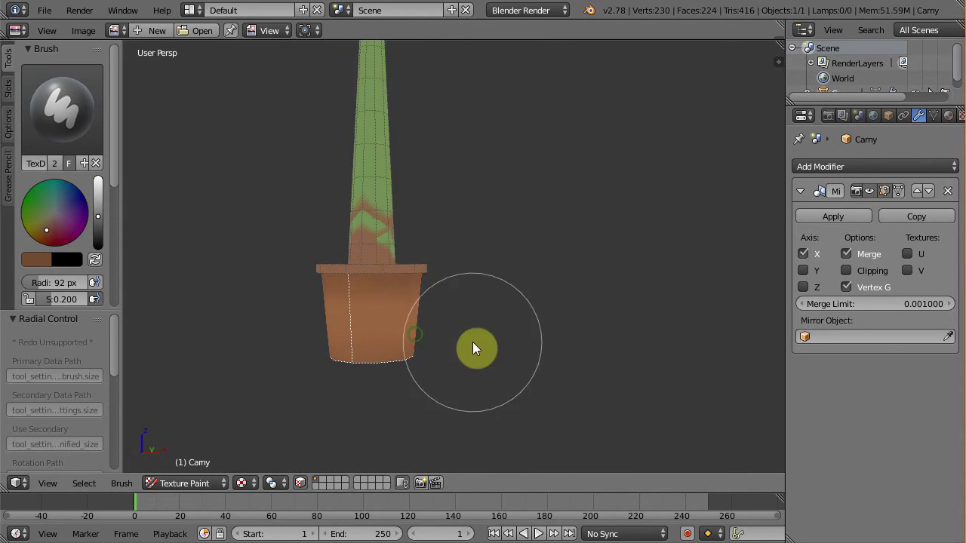
{"action": "scroll", "coordinate": [472, 348], "scroll_direction": "up", "scroll_amount": 3}
{"action": "mouse_move", "coordinate": [373, 309]}
{"action": "middle_mouse_down"}
{"action": "mouse_move", "coordinate": [465, 241]}
{"action": "mouse_move", "coordinate": [340, 178]}
{"action": "middle_mouse_up"}
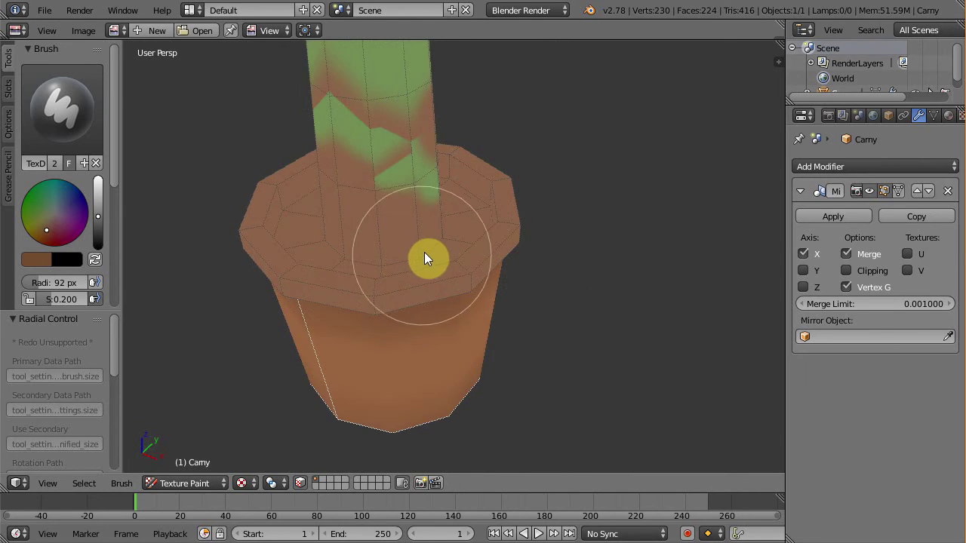
Step: Select a pot rim face and grow the selection to the inner soil faces
{"action": "right_click", "coordinate": [314, 252]}
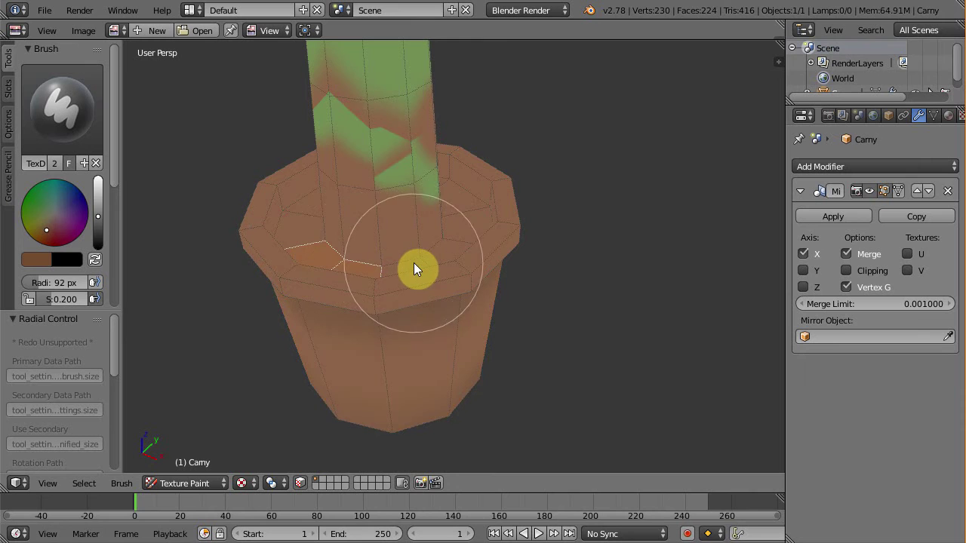
{"action": "key", "text": "ctrl+l"}
{"action": "mouse_move", "coordinate": [477, 198]}
{"action": "middle_mouse_down"}
{"action": "mouse_move", "coordinate": [357, 223]}
{"action": "mouse_move", "coordinate": [462, 238]}
{"action": "mouse_move", "coordinate": [431, 248]}
{"action": "mouse_move", "coordinate": [362, 227]}
{"action": "middle_mouse_up"}
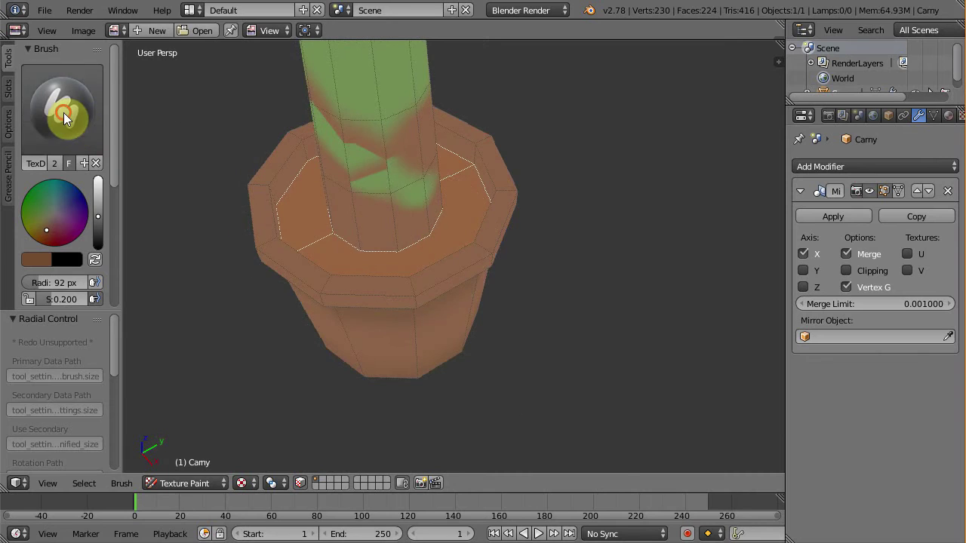
Step: Fill the soil faces dark grey-brown with the Fill brush at strength 1
{"action": "left_click", "coordinate": [64, 115]}
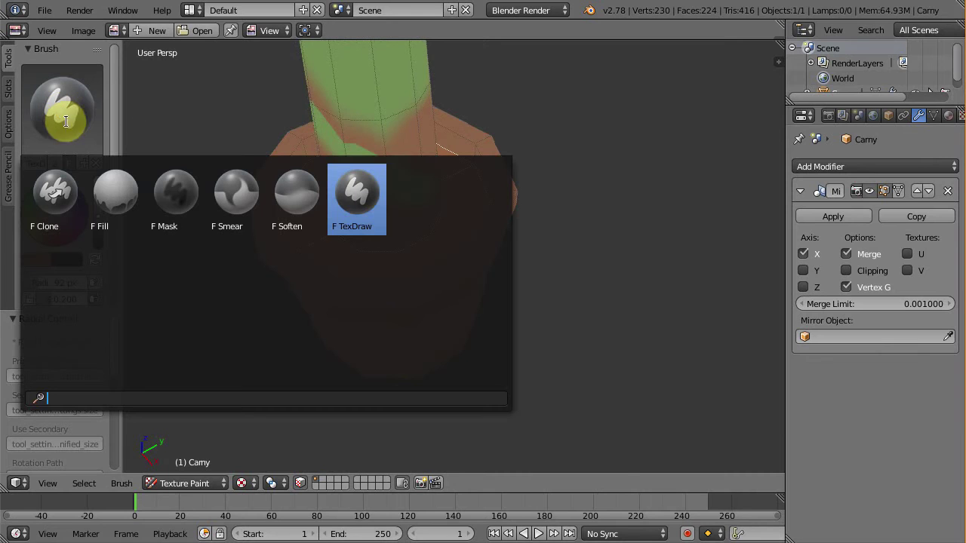
{"action": "left_click", "coordinate": [120, 198]}
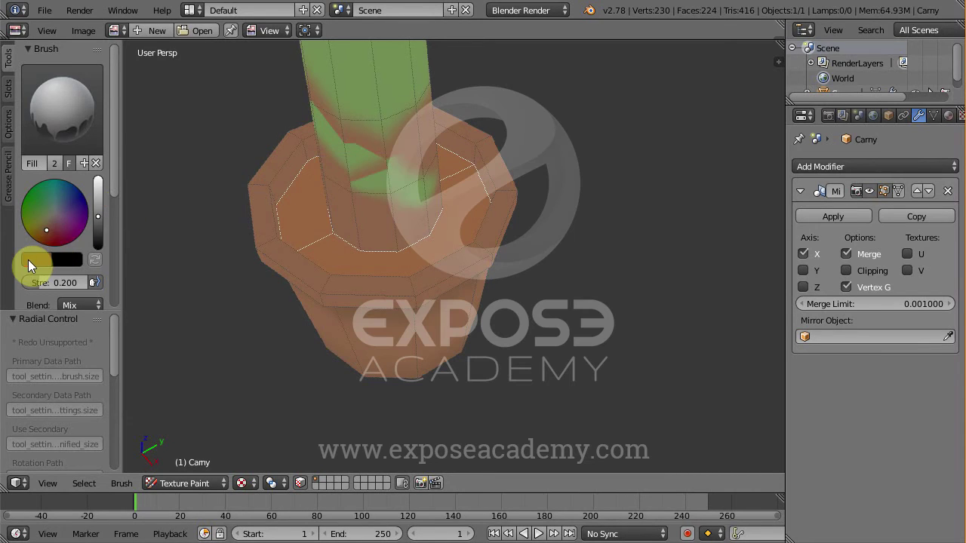
{"action": "left_click", "coordinate": [28, 259]}
{"action": "mouse_move", "coordinate": [80, 222]}
{"action": "left_mouse_down"}
{"action": "mouse_move", "coordinate": [43, 223]}
{"action": "mouse_move", "coordinate": [53, 238]}
{"action": "left_mouse_up"}
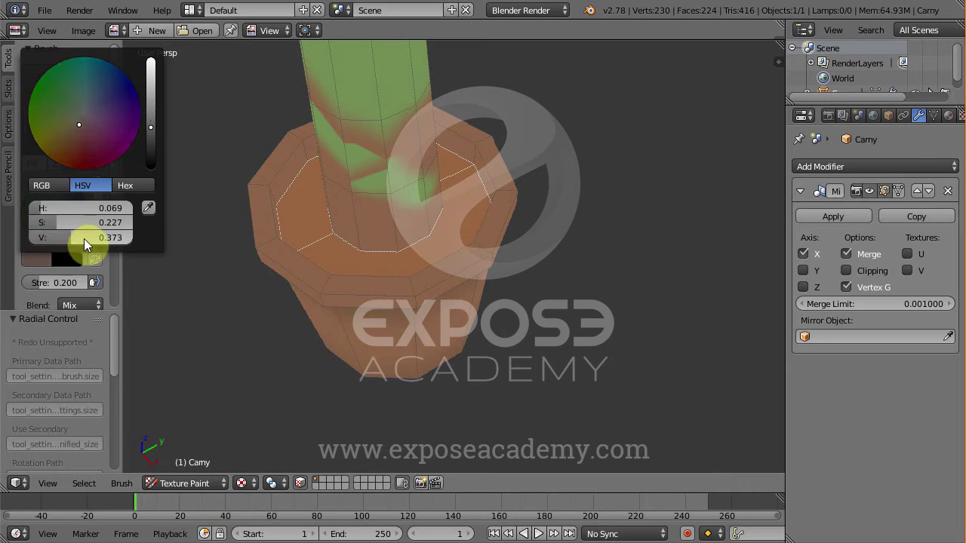
{"action": "left_click_drag", "start_coordinate": [33, 282], "coordinate": [178, 285]}
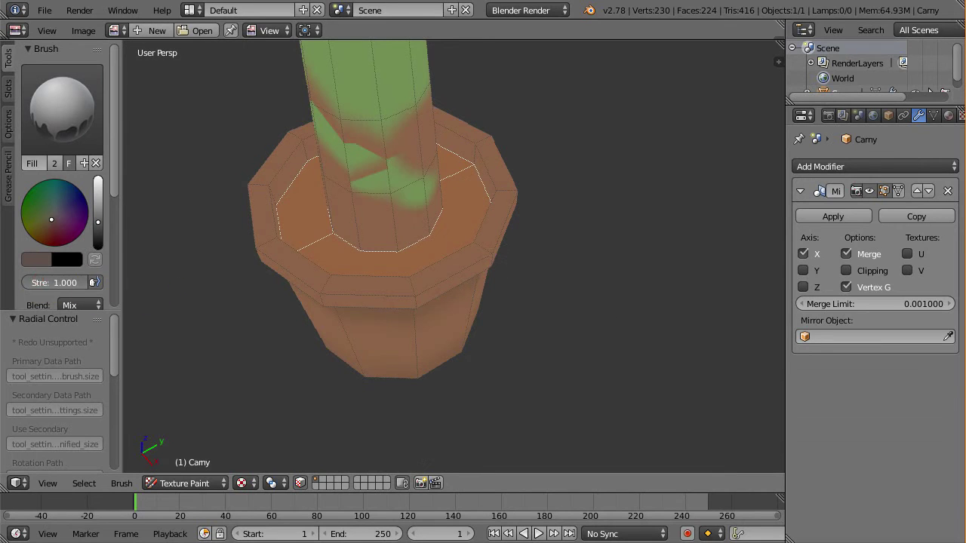
{"action": "left_click", "coordinate": [273, 249]}
Step: Switch back to the TexDraw brush
{"action": "middle_click_drag", "start_coordinate": [345, 248], "coordinate": [336, 229]}
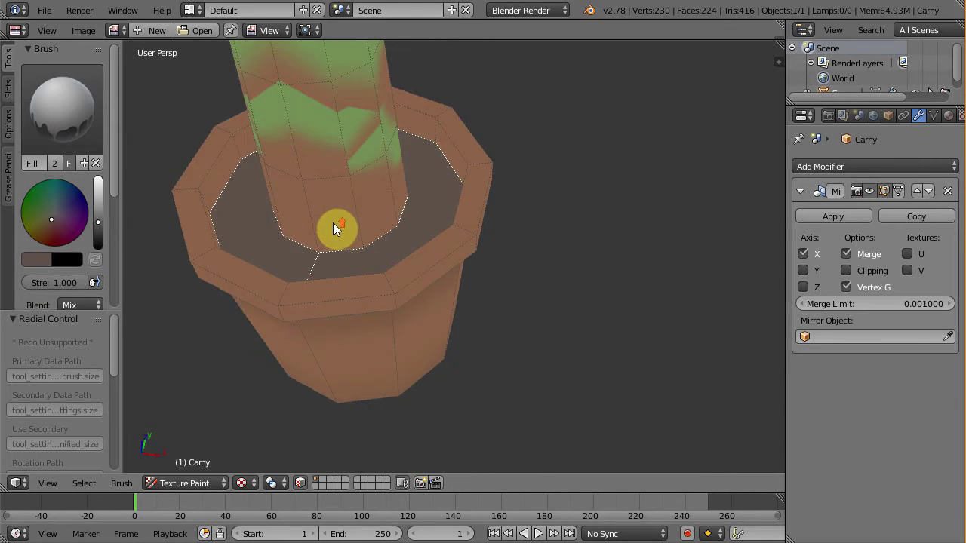
{"action": "left_click", "coordinate": [75, 122]}
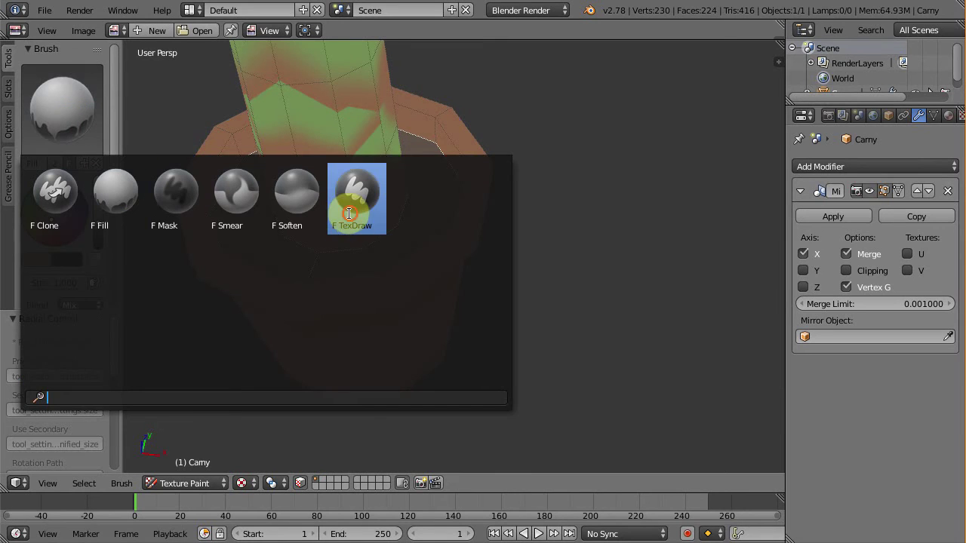
{"action": "left_click", "coordinate": [348, 215]}
Step: Darken the brush colour at 0.2 strength and shade the pot's inner wall
{"action": "left_click", "coordinate": [98, 226]}
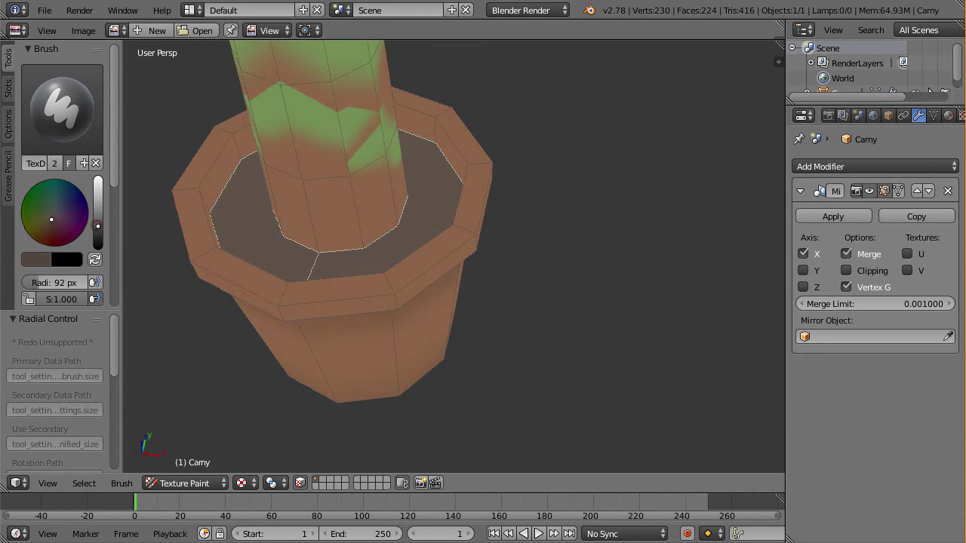
{"action": "left_click_drag", "start_coordinate": [98, 225], "coordinate": [98, 231]}
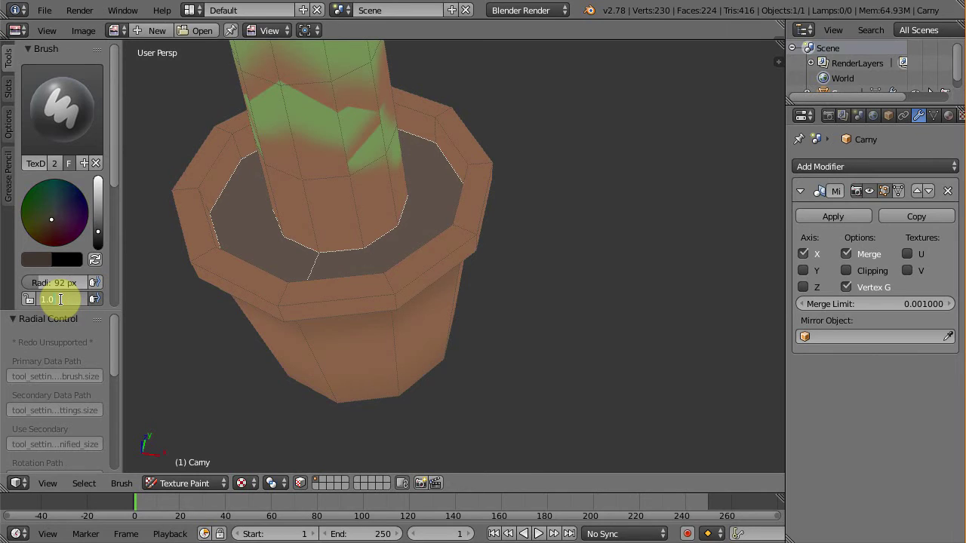
{"action": "type", "text": "0.2"}
{"action": "key", "text": "Return"}
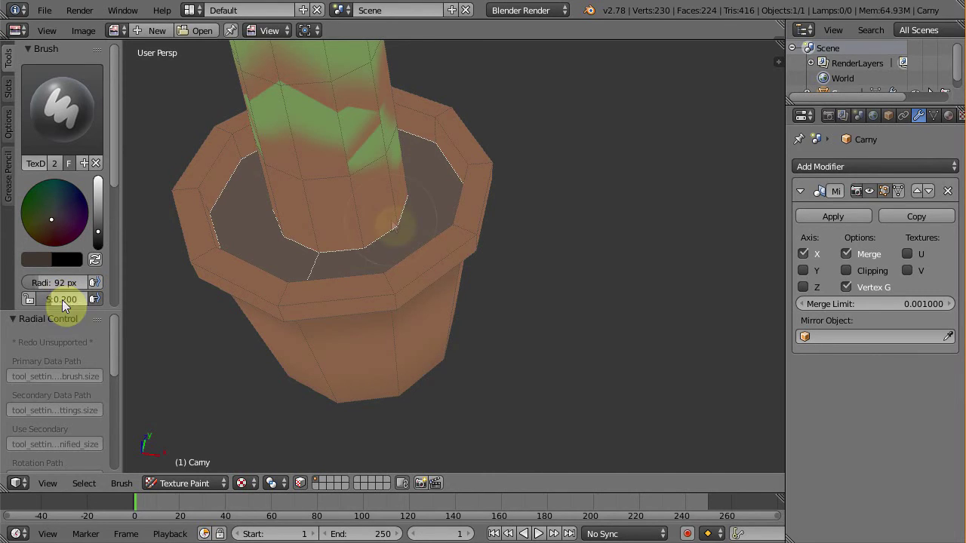
{"action": "middle_click_drag", "start_coordinate": [406, 237], "coordinate": [377, 275]}
{"action": "mouse_move", "coordinate": [437, 86]}
{"action": "left_mouse_down"}
{"action": "mouse_move", "coordinate": [465, 101]}
{"action": "mouse_move", "coordinate": [476, 231]}
{"action": "mouse_move", "coordinate": [341, 322]}
{"action": "mouse_move", "coordinate": [445, 228]}
{"action": "mouse_move", "coordinate": [415, 68]}
{"action": "mouse_move", "coordinate": [400, 66]}
{"action": "mouse_move", "coordinate": [477, 189]}
{"action": "mouse_move", "coordinate": [421, 303]}
{"action": "mouse_move", "coordinate": [316, 320]}
{"action": "mouse_move", "coordinate": [360, 221]}
{"action": "mouse_move", "coordinate": [323, 223]}
{"action": "mouse_move", "coordinate": [387, 186]}
{"action": "left_mouse_up"}
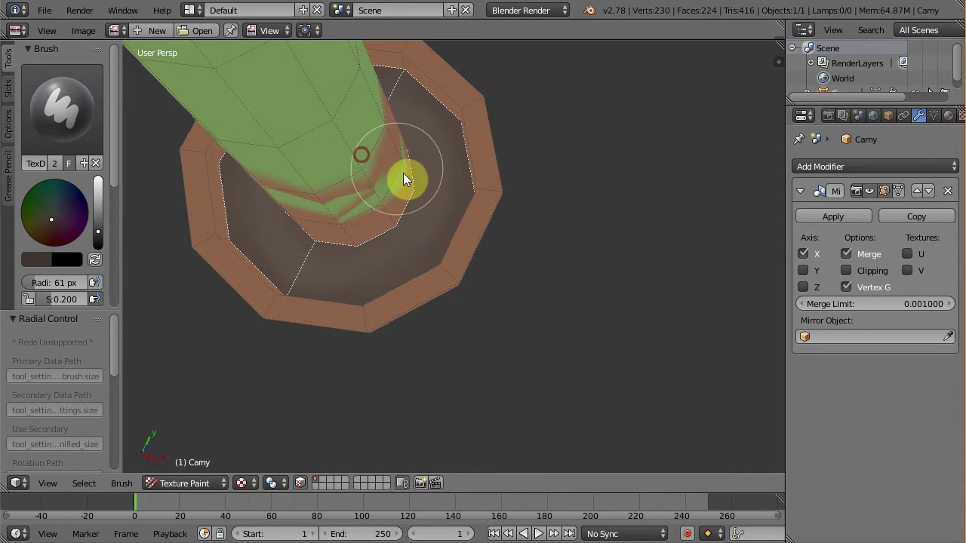
Step: Paint the stem base brown, then green where it meets the pot
{"action": "middle_click_drag", "start_coordinate": [403, 176], "coordinate": [398, 163]}
{"action": "mouse_move", "coordinate": [398, 181]}
{"action": "left_mouse_down"}
{"action": "mouse_move", "coordinate": [370, 189]}
{"action": "mouse_move", "coordinate": [427, 134]}
{"action": "left_mouse_up"}
{"action": "mouse_move", "coordinate": [427, 133]}
{"action": "middle_mouse_down"}
{"action": "mouse_move", "coordinate": [424, 172]}
{"action": "mouse_move", "coordinate": [365, 181]}
{"action": "mouse_move", "coordinate": [352, 119]}
{"action": "mouse_move", "coordinate": [415, 276]}
{"action": "middle_mouse_up"}
{"action": "key", "text": "a"}
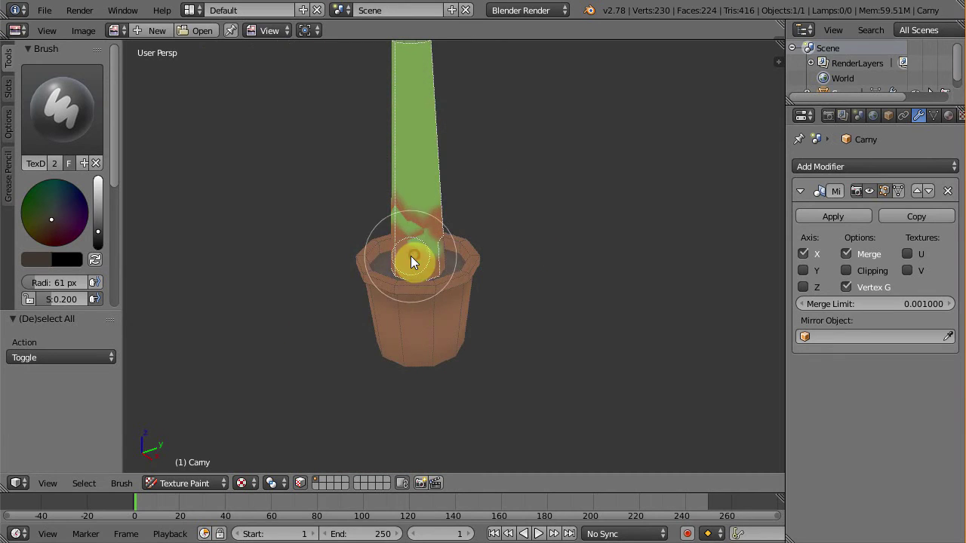
{"action": "mouse_move", "coordinate": [426, 236]}
{"action": "left_mouse_down"}
{"action": "mouse_move", "coordinate": [453, 242]}
{"action": "mouse_move", "coordinate": [426, 209]}
{"action": "mouse_move", "coordinate": [478, 217]}
{"action": "left_mouse_up"}
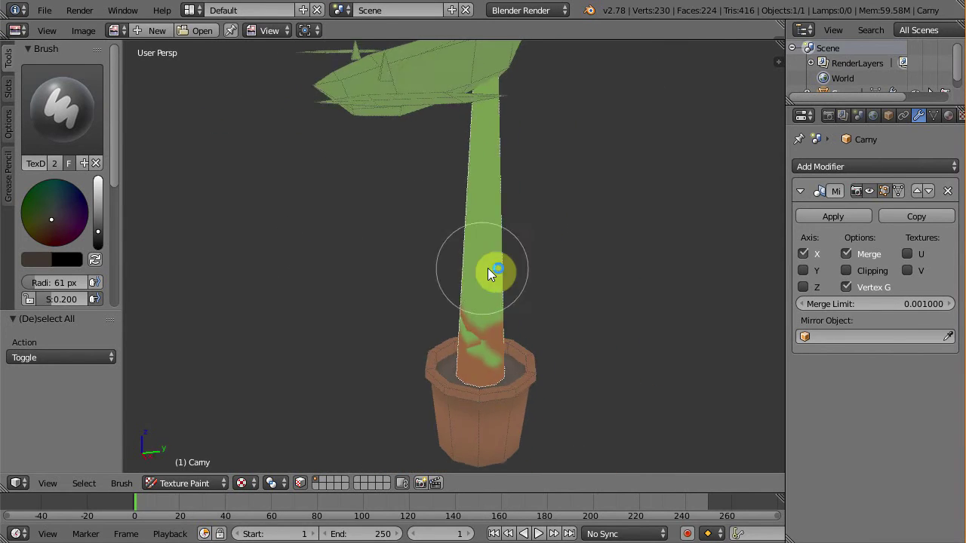
Step: Switch to the Fill brush to even out the green stem
{"action": "left_click", "coordinate": [89, 147]}
{"action": "left_click", "coordinate": [93, 160]}
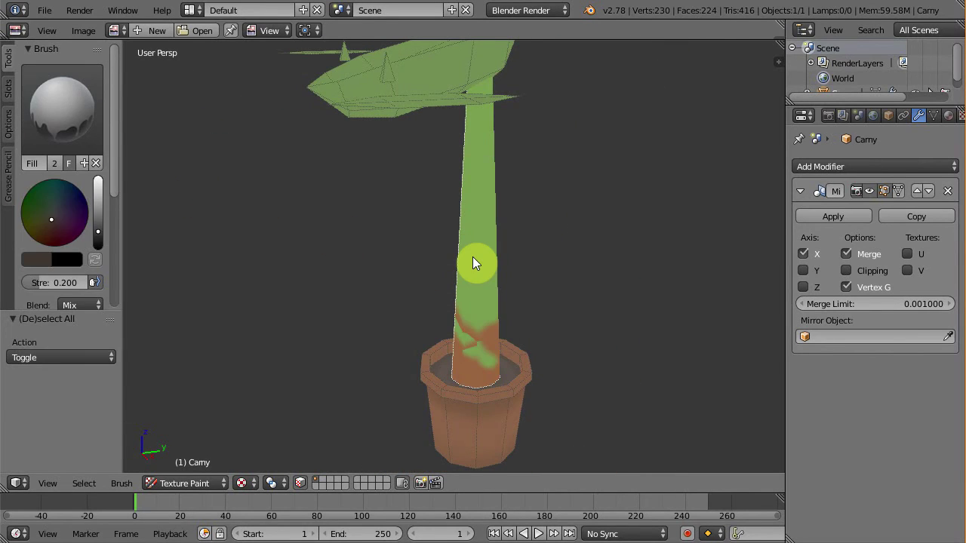
{"action": "left_click", "coordinate": [62, 106]}
{"action": "mouse_move", "coordinate": [193, 237]}
{"action": "middle_mouse_down"}
{"action": "mouse_move", "coordinate": [470, 172]}
{"action": "mouse_move", "coordinate": [410, 155]}
{"action": "mouse_move", "coordinate": [421, 126]}
{"action": "mouse_move", "coordinate": [410, 140]}
{"action": "mouse_move", "coordinate": [475, 86]}
{"action": "mouse_move", "coordinate": [565, 236]}
{"action": "mouse_move", "coordinate": [516, 362]}
{"action": "mouse_move", "coordinate": [431, 359]}
{"action": "mouse_move", "coordinate": [395, 340]}
{"action": "mouse_move", "coordinate": [241, 319]}
{"action": "mouse_move", "coordinate": [510, 323]}
{"action": "mouse_move", "coordinate": [442, 248]}
{"action": "mouse_move", "coordinate": [427, 188]}
{"action": "middle_mouse_up"}
Step: Select the Smear brush and zoom in on the spike at the stem tip
{"action": "left_click", "coordinate": [62, 105]}
{"action": "left_click", "coordinate": [233, 207]}
{"action": "scroll", "coordinate": [417, 285], "scroll_direction": "down", "scroll_amount": 5}
{"action": "mouse_move", "coordinate": [417, 285]}
{"action": "middle_mouse_down"}
{"action": "mouse_move", "coordinate": [499, 348]}
{"action": "mouse_move", "coordinate": [431, 262]}
{"action": "middle_mouse_up"}
{"action": "key", "text": "a"}
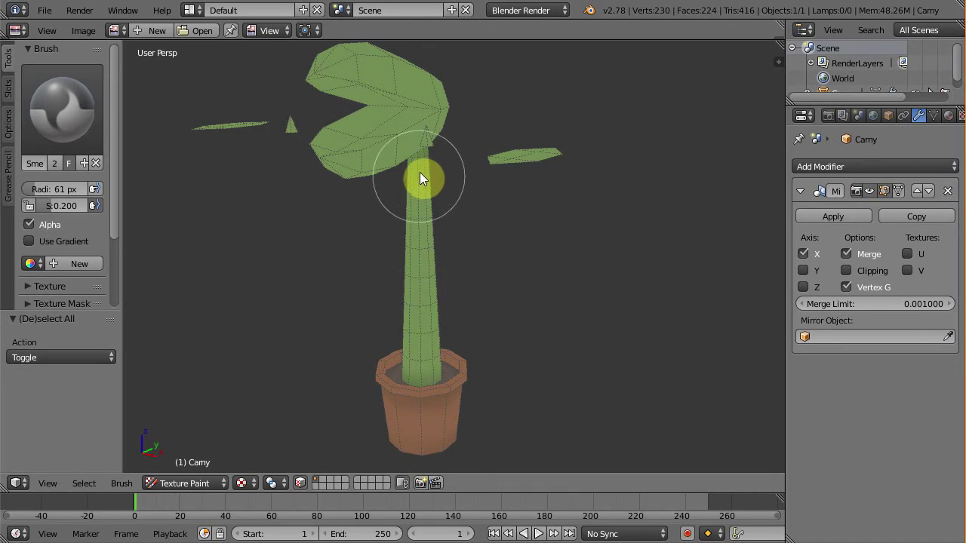
{"action": "scroll", "coordinate": [423, 139], "scroll_direction": "up", "scroll_amount": 2}
{"action": "scroll", "coordinate": [426, 147], "scroll_direction": "up", "scroll_amount": 2}
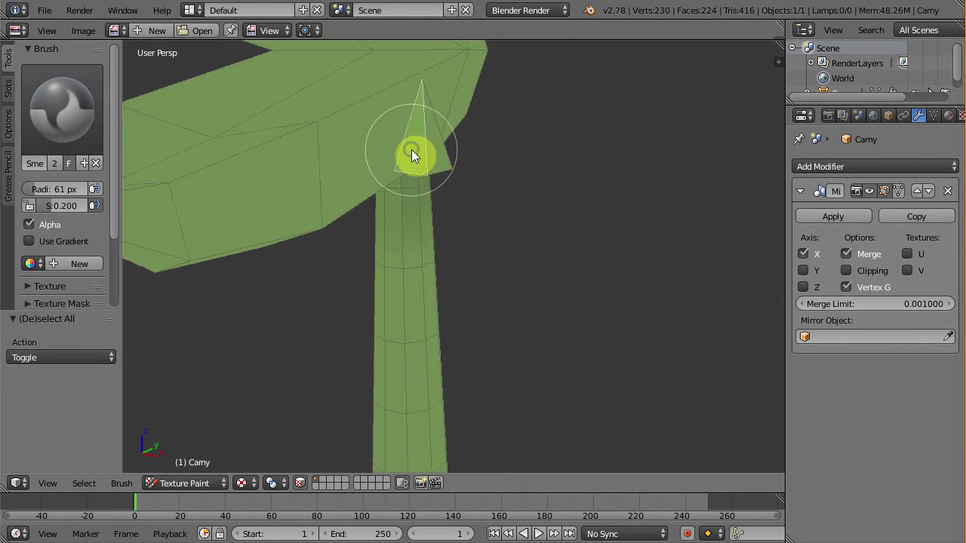
{"action": "mouse_move", "coordinate": [490, 146]}
{"action": "middle_mouse_down"}
{"action": "mouse_move", "coordinate": [521, 172]}
{"action": "mouse_move", "coordinate": [398, 212]}
{"action": "mouse_move", "coordinate": [604, 153]}
{"action": "mouse_move", "coordinate": [545, 133]}
{"action": "middle_mouse_up"}
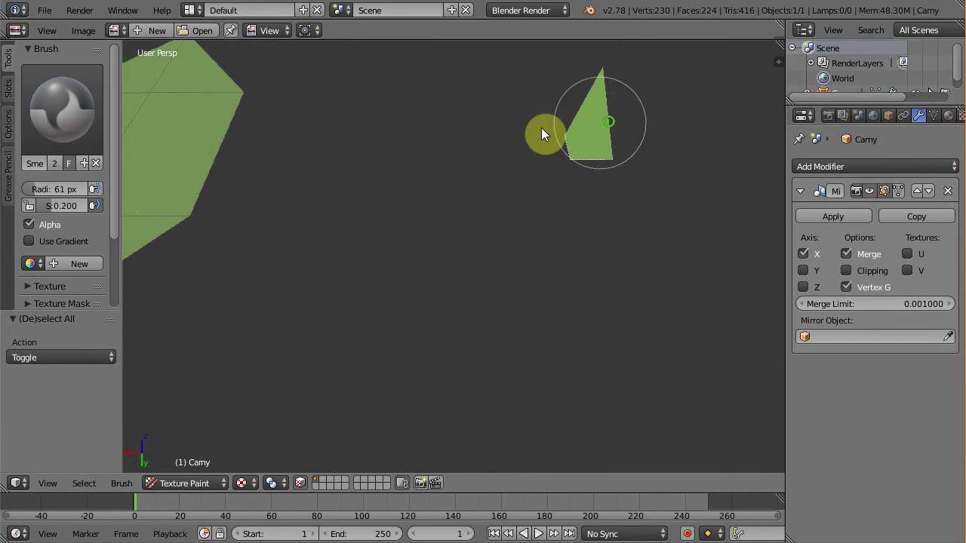
Step: Fill the small spike with a pale beige using the Fill brush
{"action": "left_click", "coordinate": [62, 107]}
{"action": "left_click", "coordinate": [109, 179]}
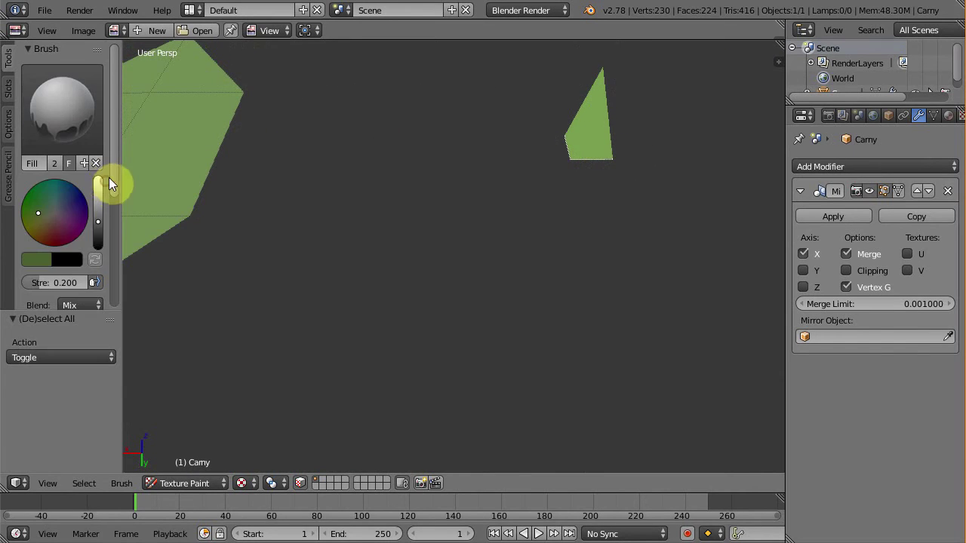
{"action": "left_click", "coordinate": [38, 260]}
{"action": "left_click_drag", "start_coordinate": [62, 159], "coordinate": [59, 133]}
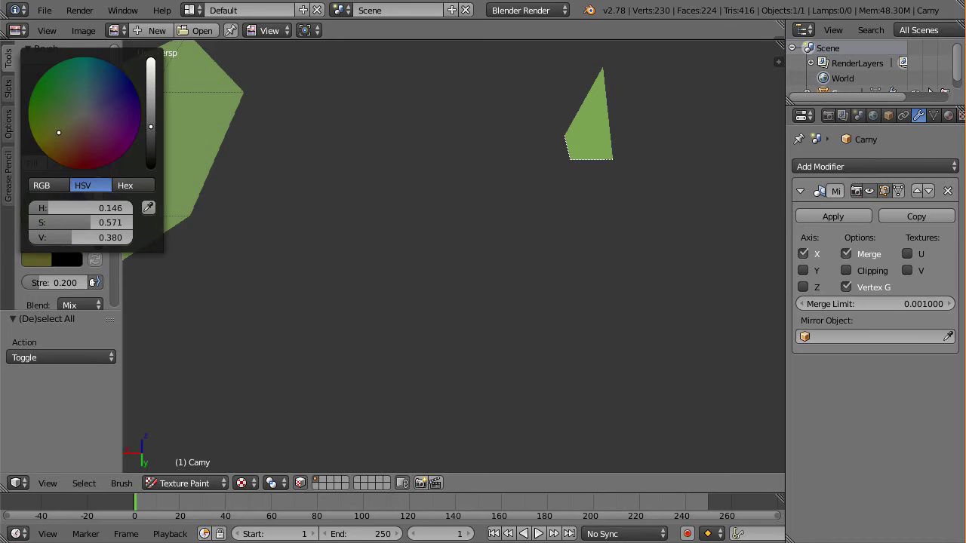
{"action": "mouse_move", "coordinate": [82, 220]}
{"action": "left_mouse_down"}
{"action": "mouse_move", "coordinate": [38, 222]}
{"action": "mouse_move", "coordinate": [99, 237]}
{"action": "left_mouse_up"}
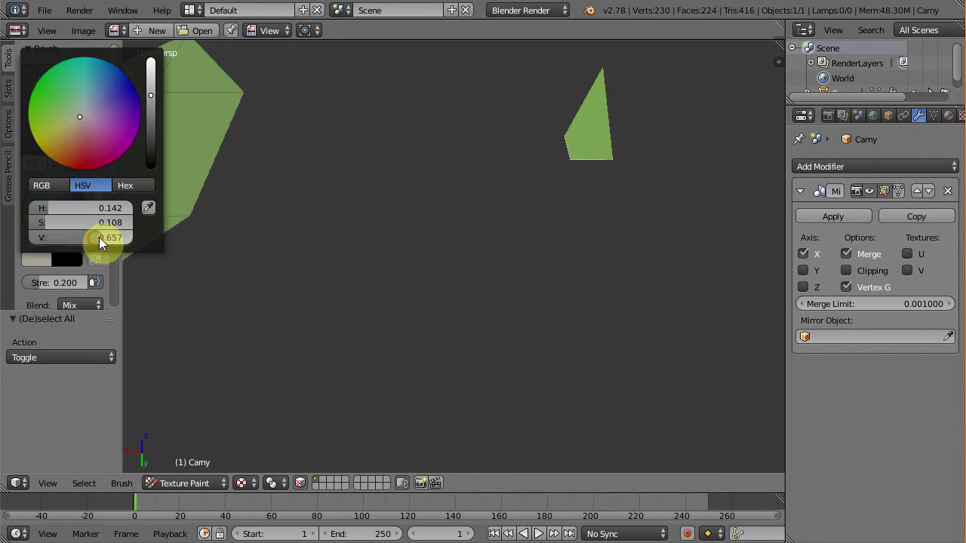
{"action": "left_click", "coordinate": [588, 148]}
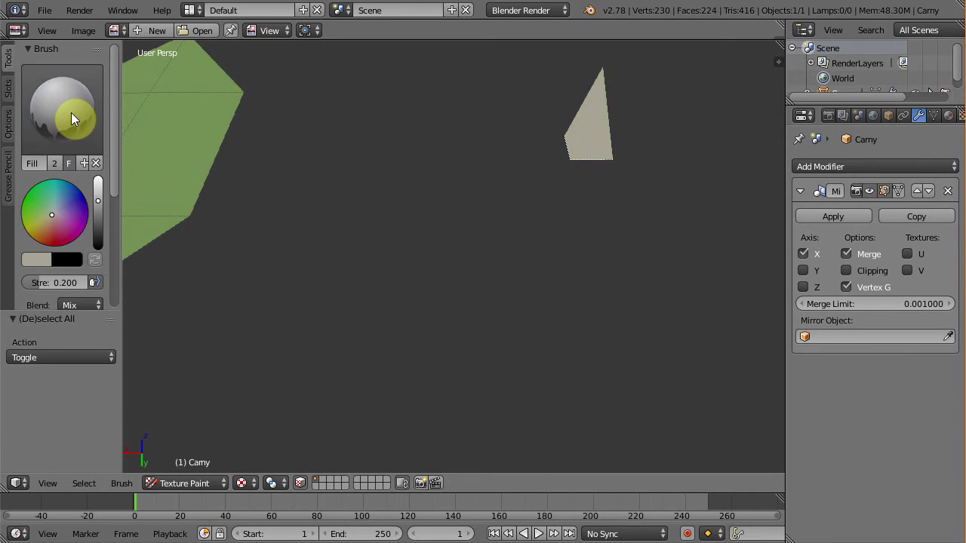
Step: Shade the spike's lower edge with a slightly darker colour using the draw brush
{"action": "left_click", "coordinate": [70, 113]}
{"action": "left_click", "coordinate": [361, 193]}
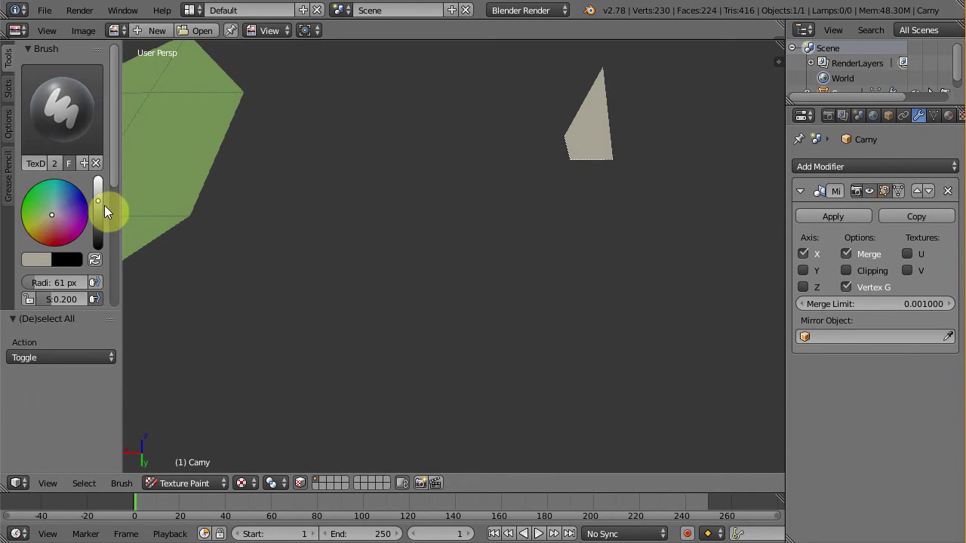
{"action": "left_click_drag", "start_coordinate": [96, 212], "coordinate": [97, 221]}
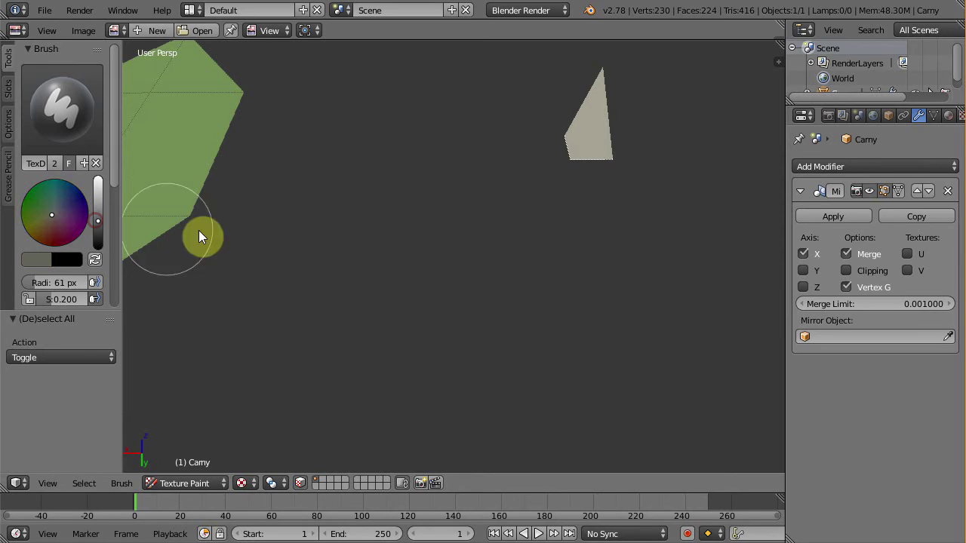
{"action": "left_click_drag", "start_coordinate": [539, 156], "coordinate": [549, 168]}
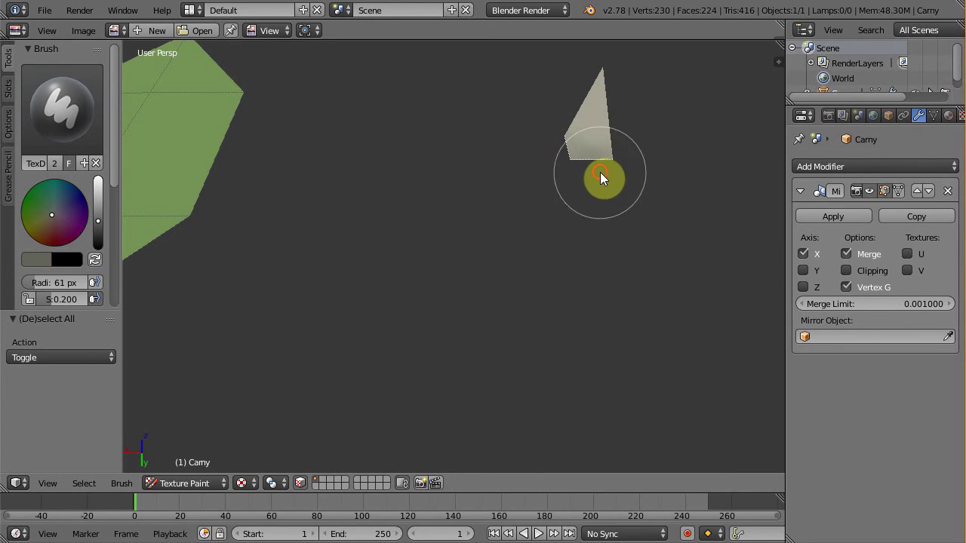
{"action": "scroll", "coordinate": [549, 168], "scroll_direction": "up", "scroll_amount": 2}
{"action": "scroll", "coordinate": [547, 167], "scroll_direction": "up", "scroll_amount": 3}
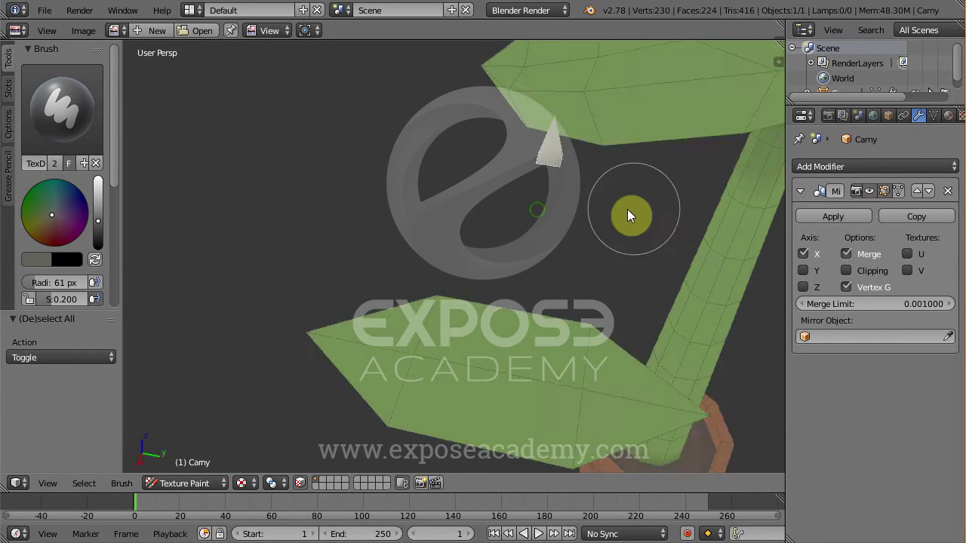
{"action": "scroll", "coordinate": [540, 168], "scroll_direction": "up", "scroll_amount": 2}
{"action": "mouse_move", "coordinate": [541, 167]}
{"action": "middle_mouse_down"}
{"action": "mouse_move", "coordinate": [535, 155]}
{"action": "mouse_move", "coordinate": [528, 181]}
{"action": "mouse_move", "coordinate": [517, 146]}
{"action": "mouse_move", "coordinate": [466, 153]}
{"action": "mouse_move", "coordinate": [619, 194]}
{"action": "middle_mouse_up"}
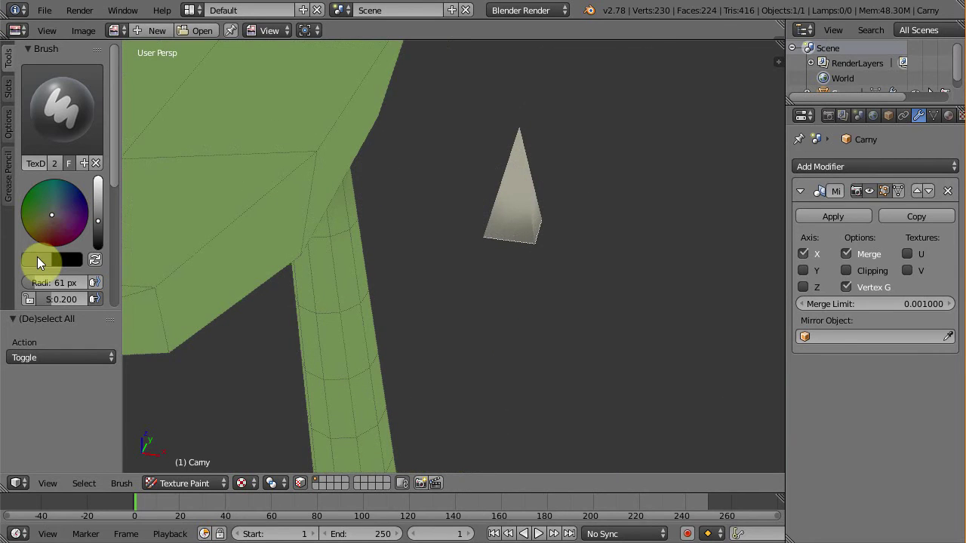
Step: Tint the spike tip with a light yellow-green brush colour
{"action": "left_click", "coordinate": [37, 258]}
{"action": "left_click_drag", "start_coordinate": [70, 124], "coordinate": [55, 133]}
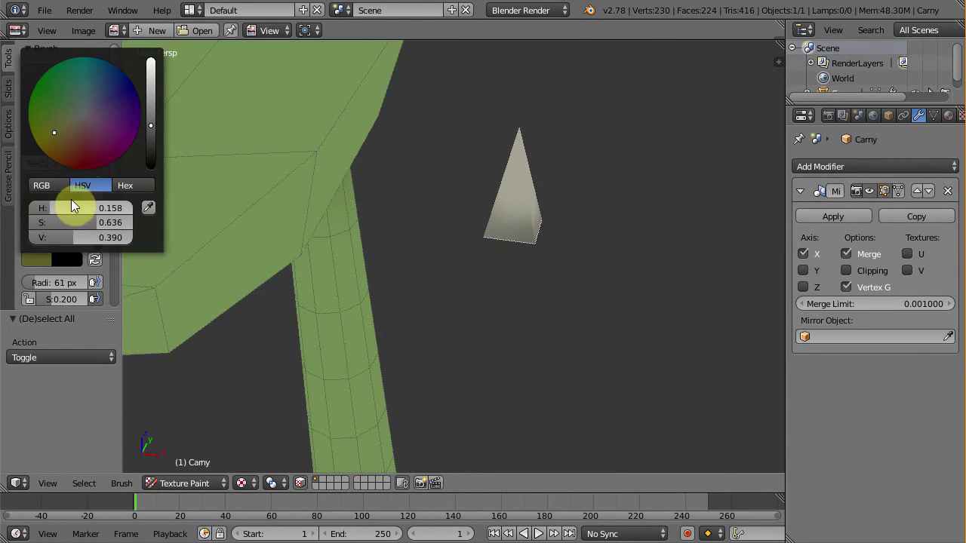
{"action": "left_click_drag", "start_coordinate": [75, 221], "coordinate": [79, 237]}
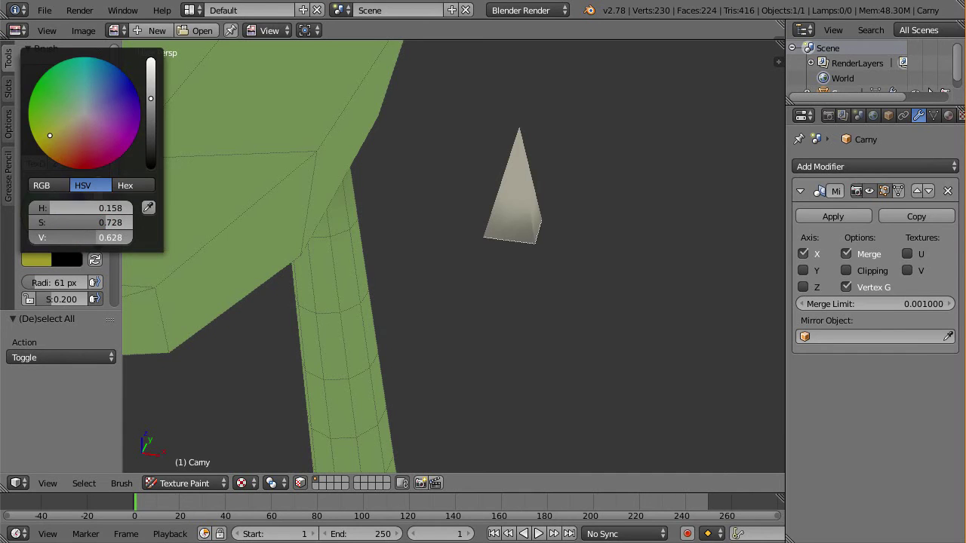
{"action": "left_click_drag", "start_coordinate": [520, 162], "coordinate": [520, 144]}
Step: Select the whole hexagonal leaf piece with L for painting
{"action": "mouse_move", "coordinate": [573, 148]}
{"action": "middle_mouse_down"}
{"action": "mouse_move", "coordinate": [565, 183]}
{"action": "mouse_move", "coordinate": [352, 179]}
{"action": "mouse_move", "coordinate": [606, 207]}
{"action": "mouse_move", "coordinate": [651, 126]}
{"action": "mouse_move", "coordinate": [591, 256]}
{"action": "mouse_move", "coordinate": [616, 265]}
{"action": "mouse_move", "coordinate": [461, 261]}
{"action": "mouse_move", "coordinate": [635, 319]}
{"action": "middle_mouse_up"}
{"action": "scroll", "coordinate": [461, 261], "scroll_direction": "up", "scroll_amount": 3}
{"action": "key", "text": "l"}
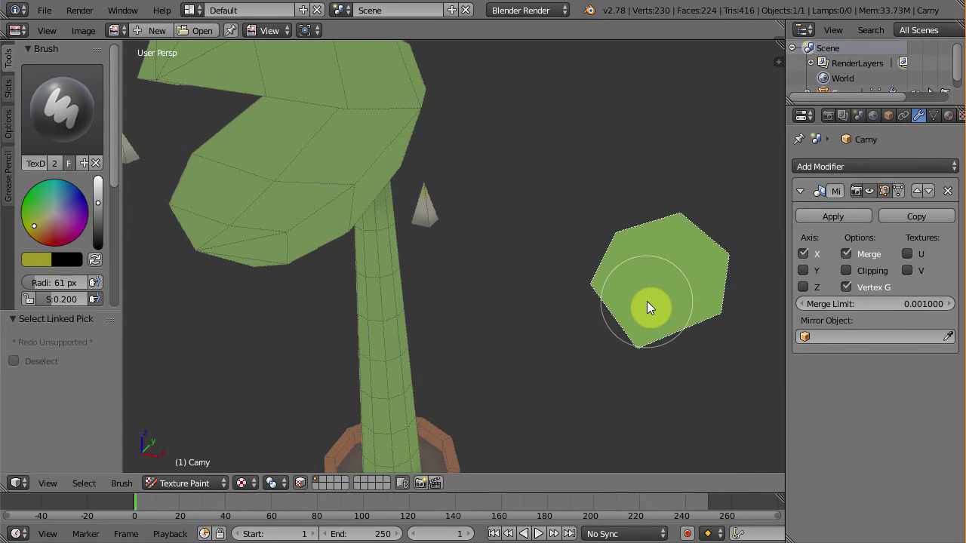
{"action": "mouse_move", "coordinate": [648, 307]}
{"action": "middle_mouse_down"}
{"action": "mouse_move", "coordinate": [517, 297]}
{"action": "mouse_move", "coordinate": [532, 325]}
{"action": "middle_mouse_up"}
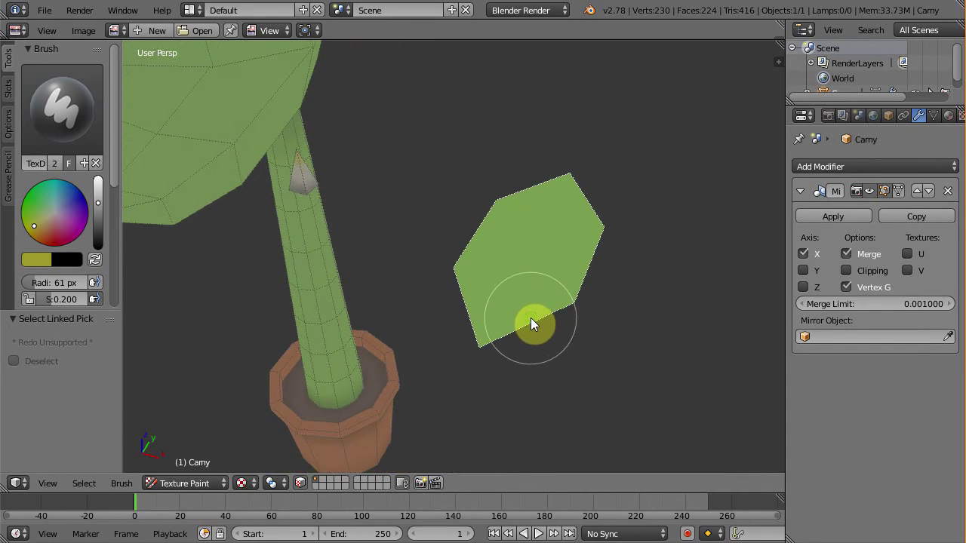
Step: Fill the separate hexagonal leaf solid purple with the Fill brush
{"action": "left_click", "coordinate": [60, 117]}
{"action": "left_click", "coordinate": [108, 194]}
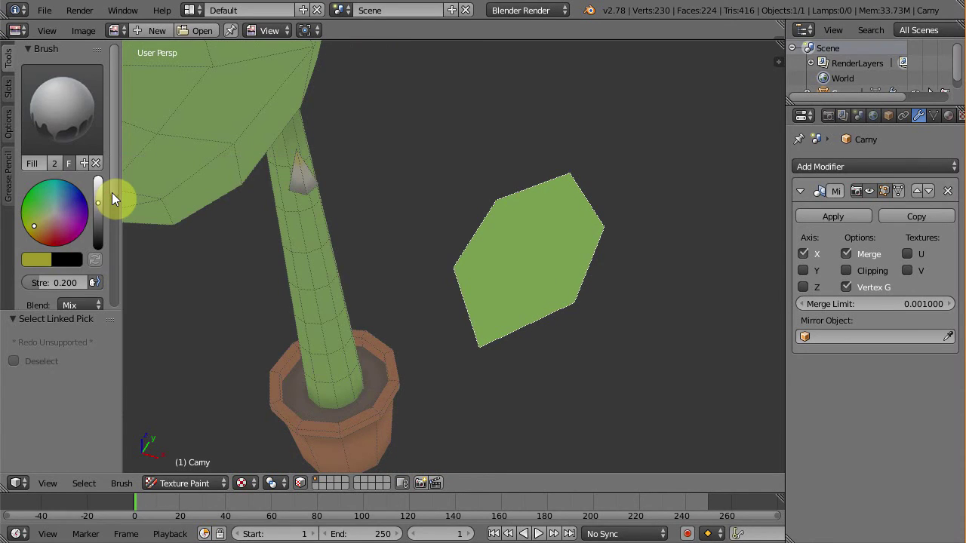
{"action": "left_click", "coordinate": [48, 258]}
{"action": "left_click", "coordinate": [117, 128]}
{"action": "left_click", "coordinate": [526, 286]}
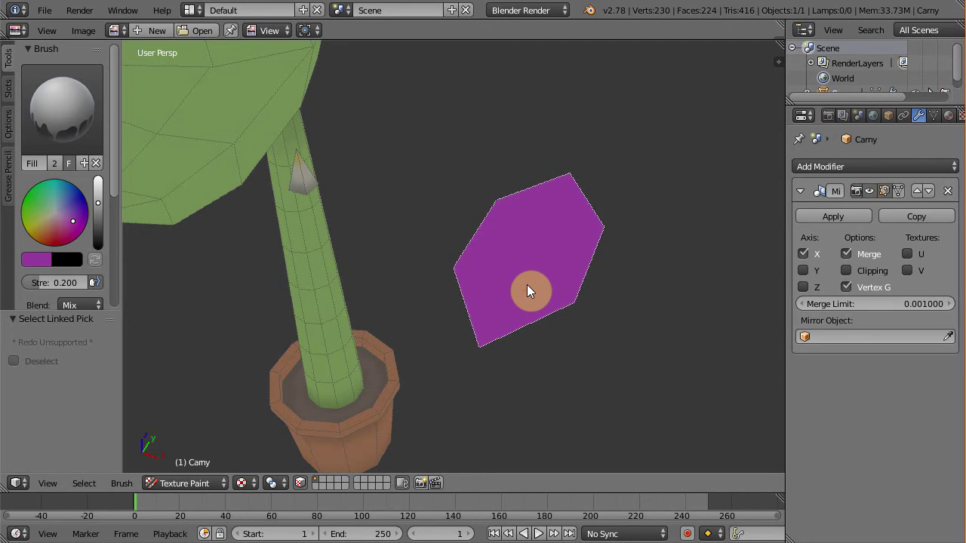
{"action": "mouse_move", "coordinate": [502, 287]}
{"action": "middle_mouse_down"}
{"action": "mouse_move", "coordinate": [508, 300]}
{"action": "mouse_move", "coordinate": [501, 295]}
{"action": "mouse_move", "coordinate": [519, 294]}
{"action": "middle_mouse_up"}
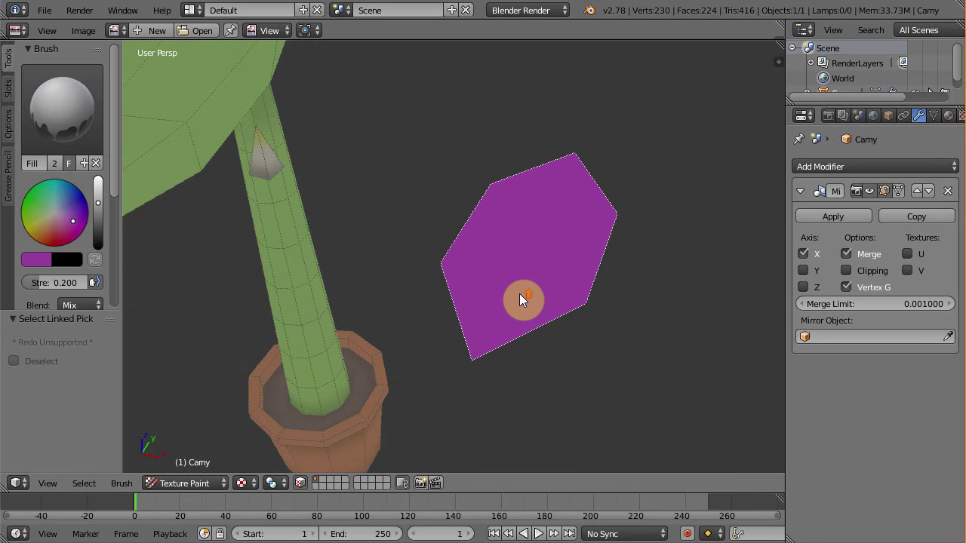
Step: Switch to the draw brush, sample the stem's green, and set radius to 13 px
{"action": "key", "text": "s"}
{"action": "left_click", "coordinate": [184, 188]}
{"action": "left_click", "coordinate": [71, 126]}
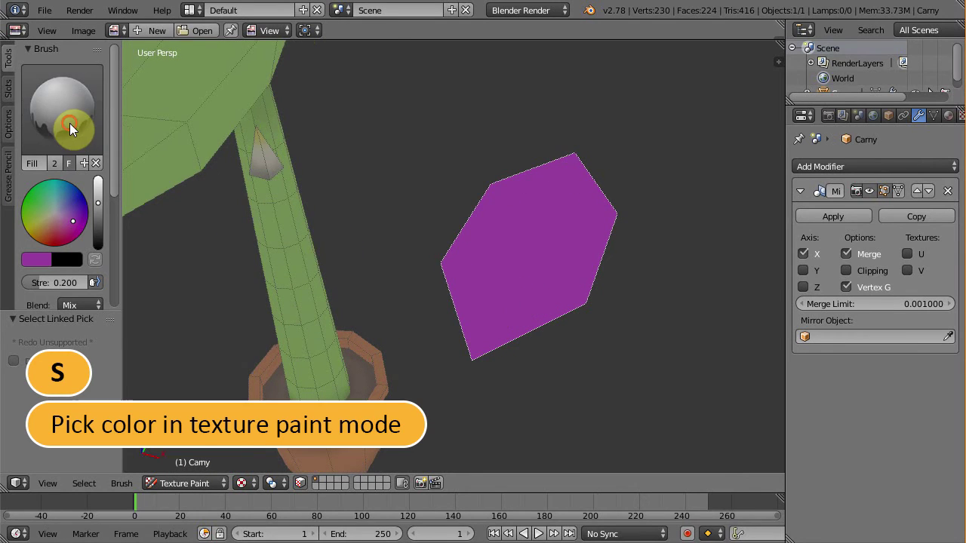
{"action": "left_click", "coordinate": [355, 189]}
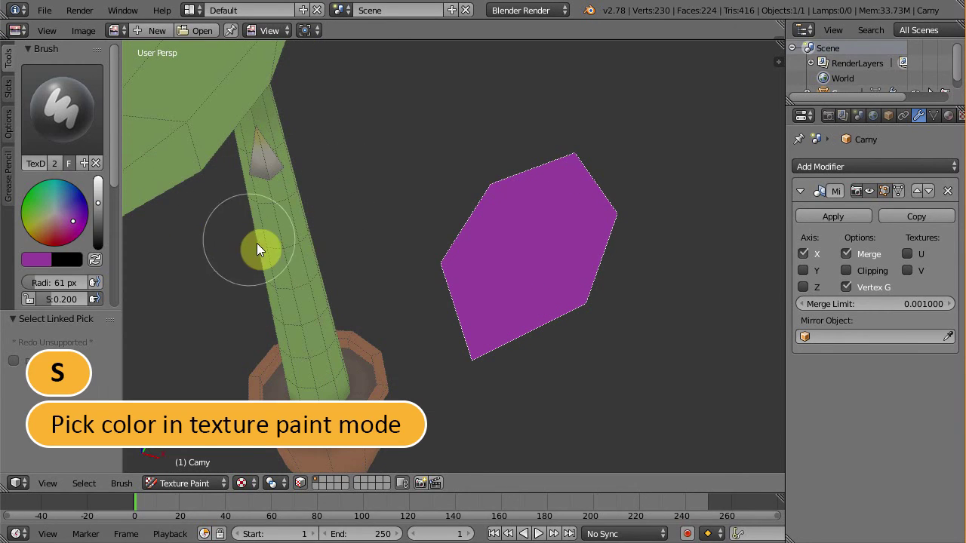
{"action": "key", "text": "s"}
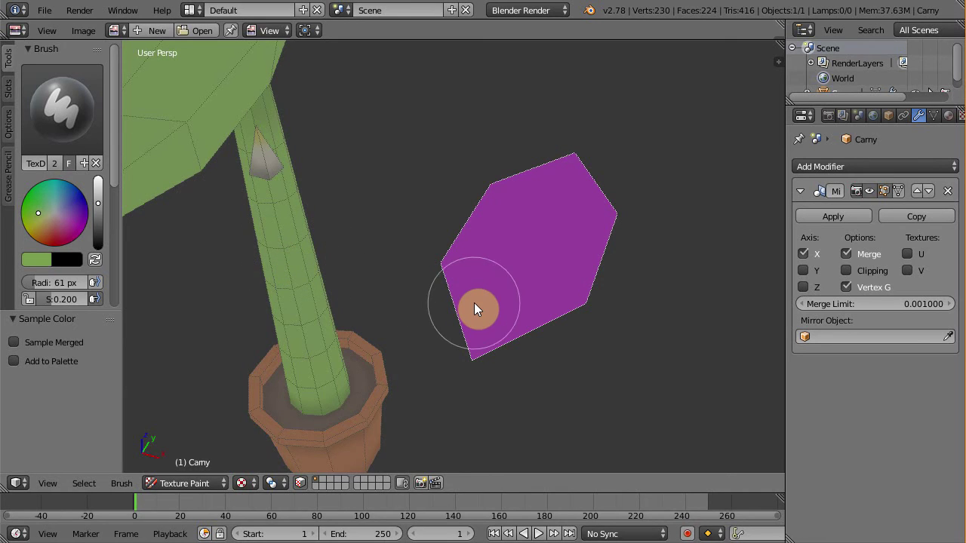
{"action": "key", "text": "f"}
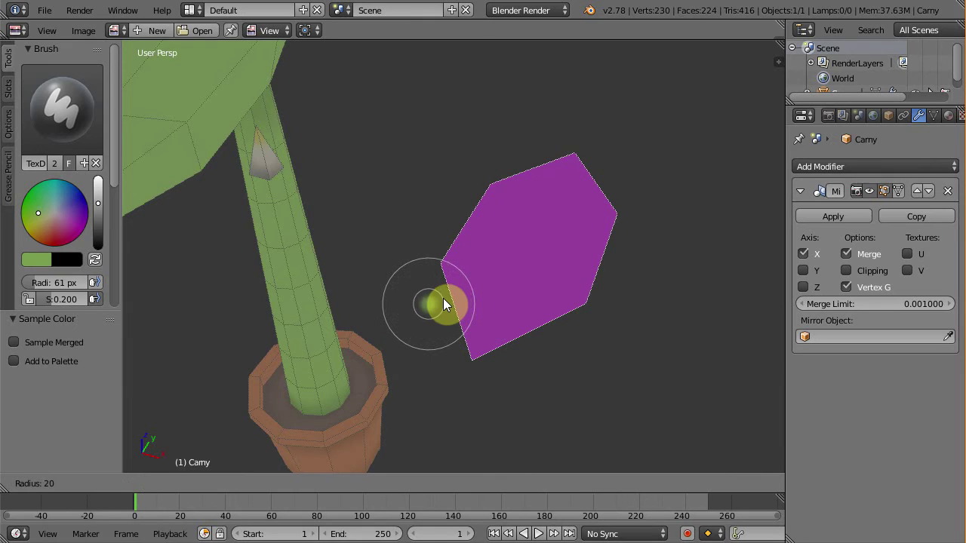
{"action": "left_click", "coordinate": [441, 306]}
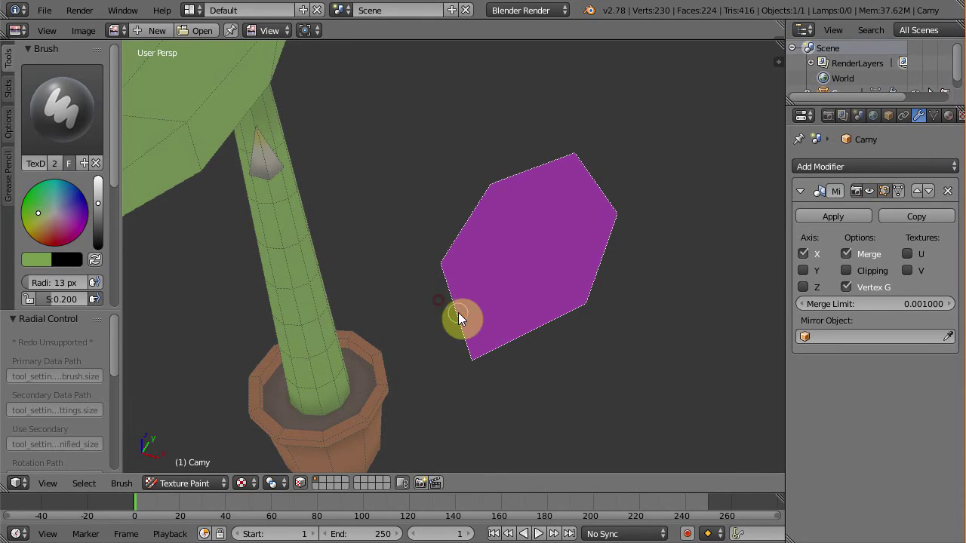
Step: Set brush strength to 1.000 and paint a green vein up the leaf's centre
{"action": "scroll", "coordinate": [76, 232], "scroll_direction": "down", "scroll_amount": 2}
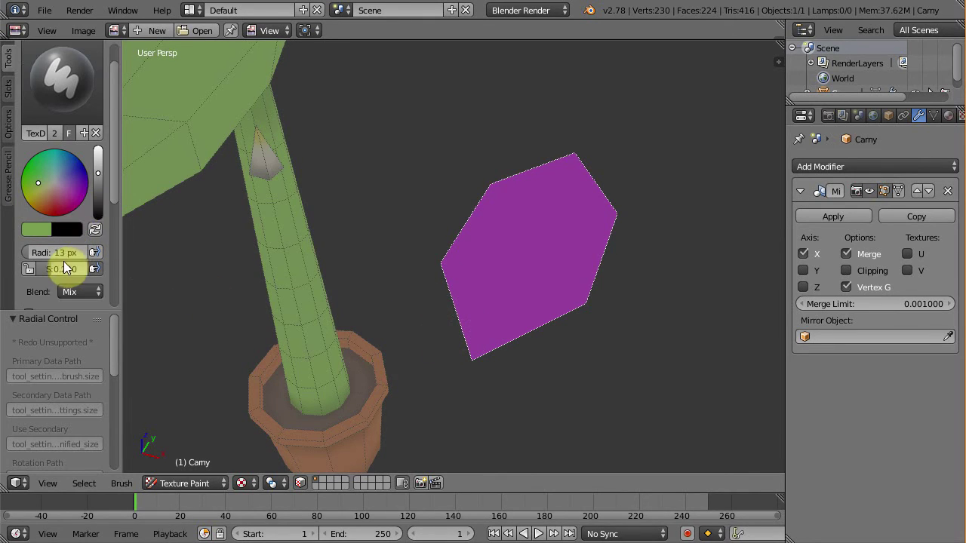
{"action": "left_click_drag", "start_coordinate": [47, 270], "coordinate": [176, 273]}
{"action": "middle_click_drag", "start_coordinate": [399, 287], "coordinate": [445, 322]}
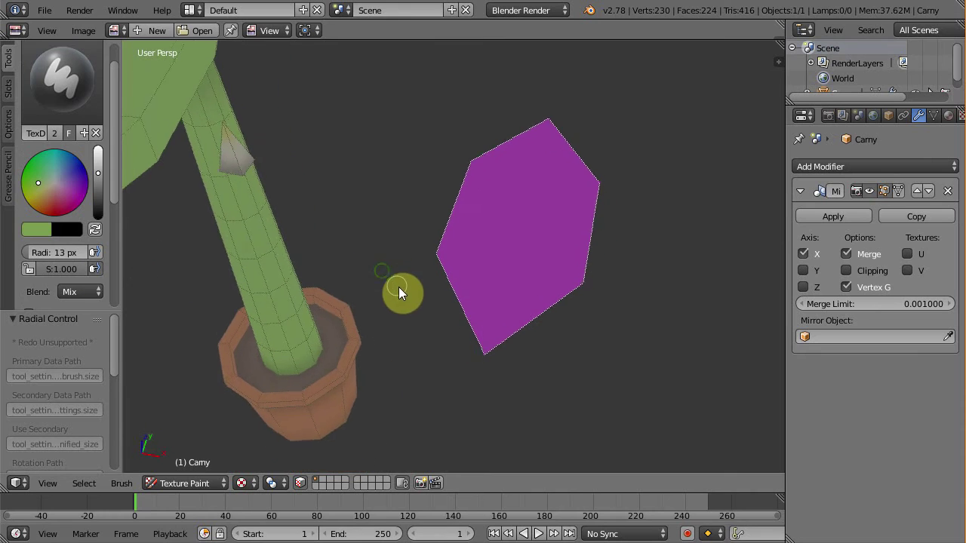
{"action": "left_click_drag", "start_coordinate": [491, 366], "coordinate": [547, 116]}
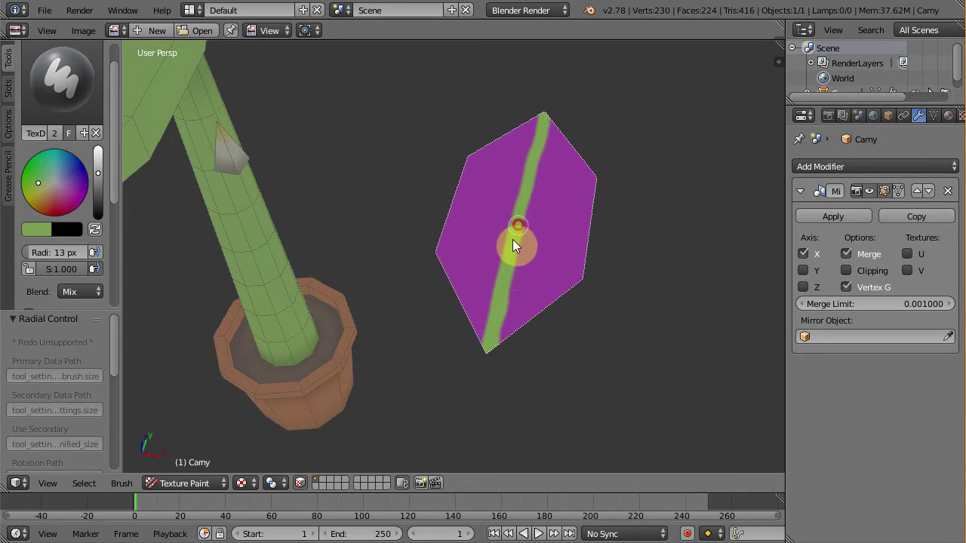
Step: Extend the green midrib and paint right, left and upper side veins off it
{"action": "left_click_drag", "start_coordinate": [477, 344], "coordinate": [505, 281]}
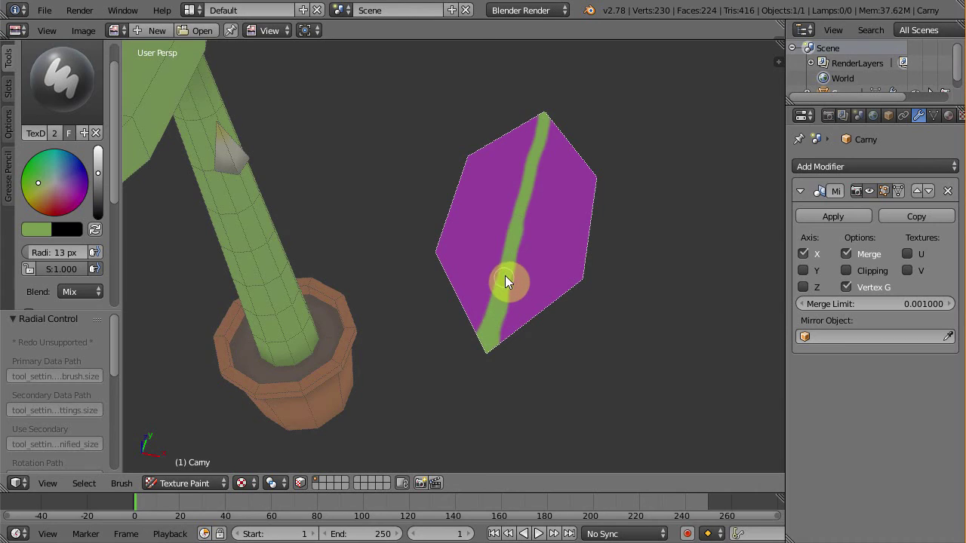
{"action": "scroll", "coordinate": [541, 216], "scroll_direction": "up", "scroll_amount": 2}
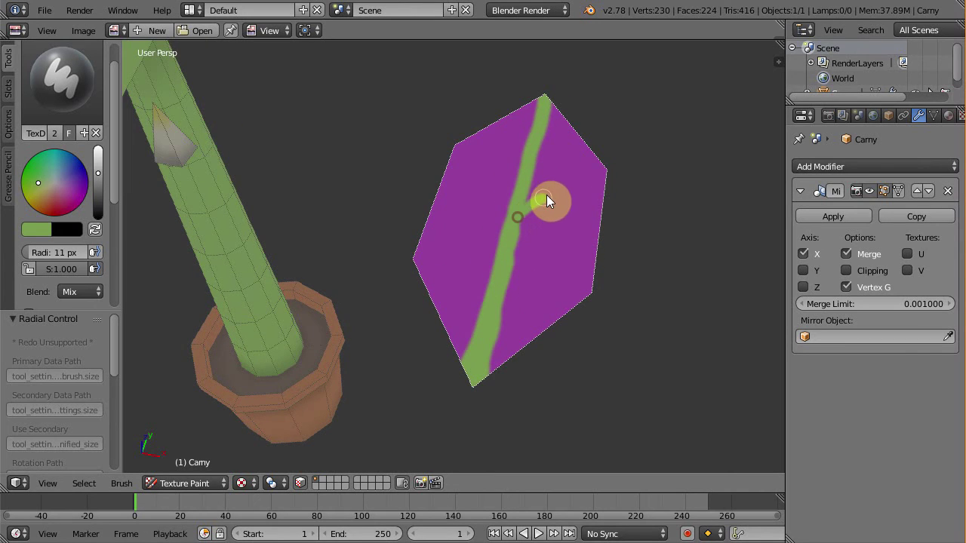
{"action": "left_click_drag", "start_coordinate": [496, 307], "coordinate": [604, 249]}
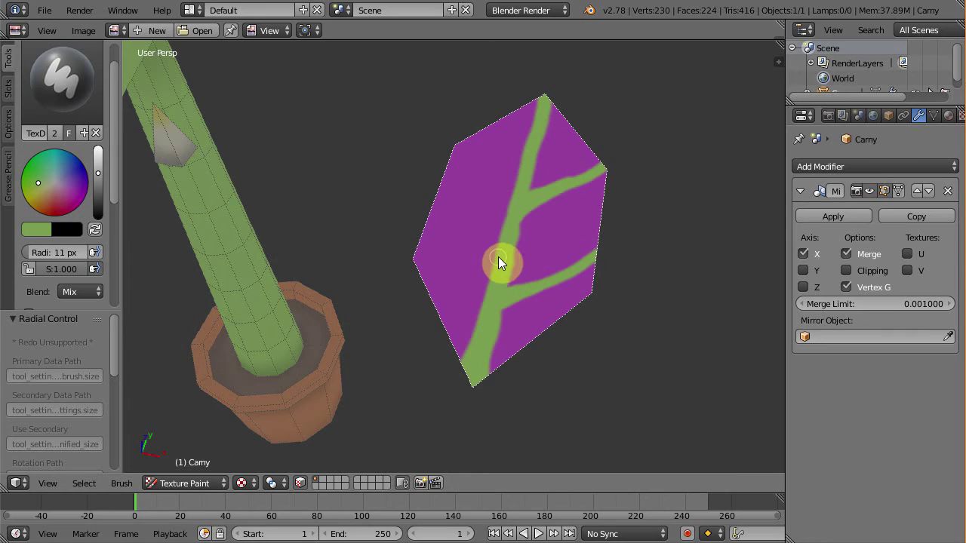
{"action": "left_click_drag", "start_coordinate": [498, 262], "coordinate": [436, 193]}
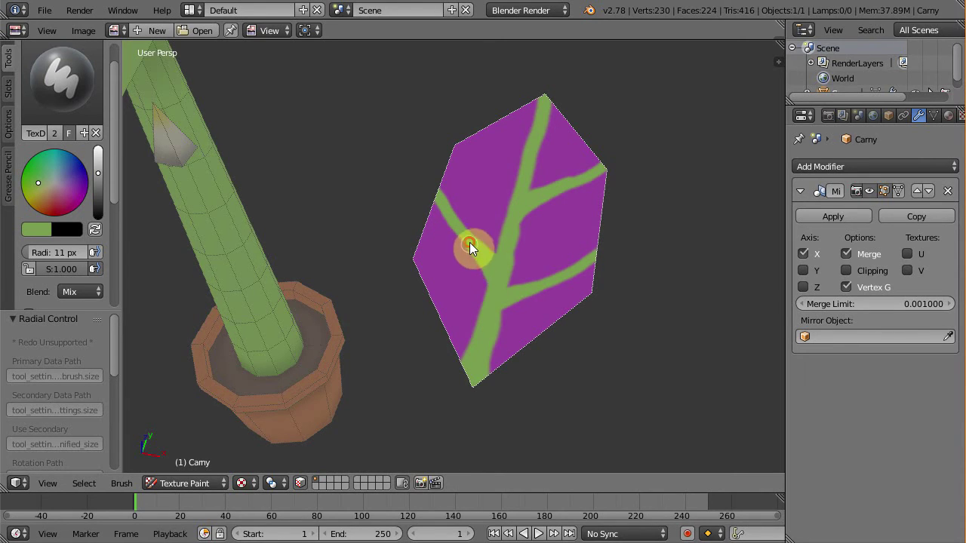
{"action": "left_click_drag", "start_coordinate": [517, 175], "coordinate": [492, 137]}
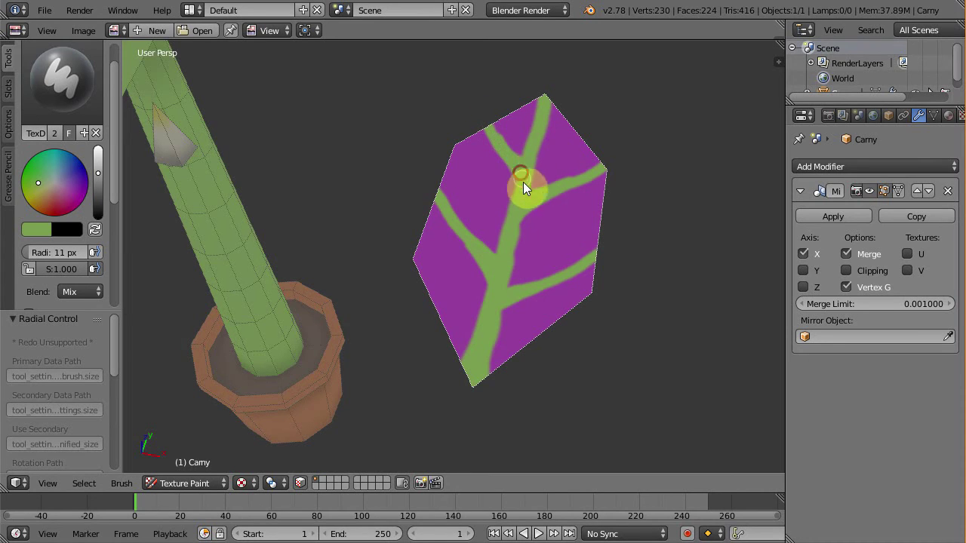
Step: Sample the leaf's purple and tidy the vein shapes with it
{"action": "key", "text": "s"}
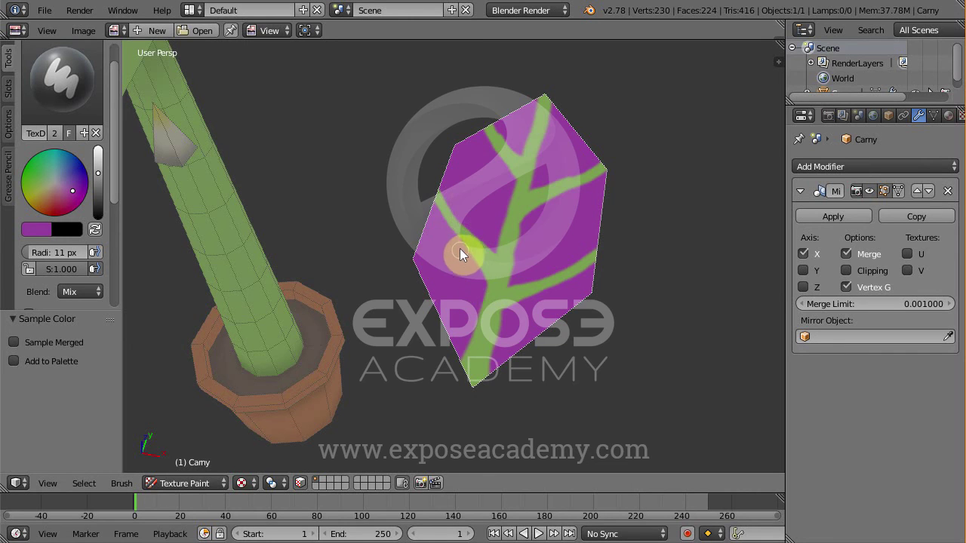
{"action": "middle_click_drag", "start_coordinate": [427, 193], "coordinate": [506, 194]}
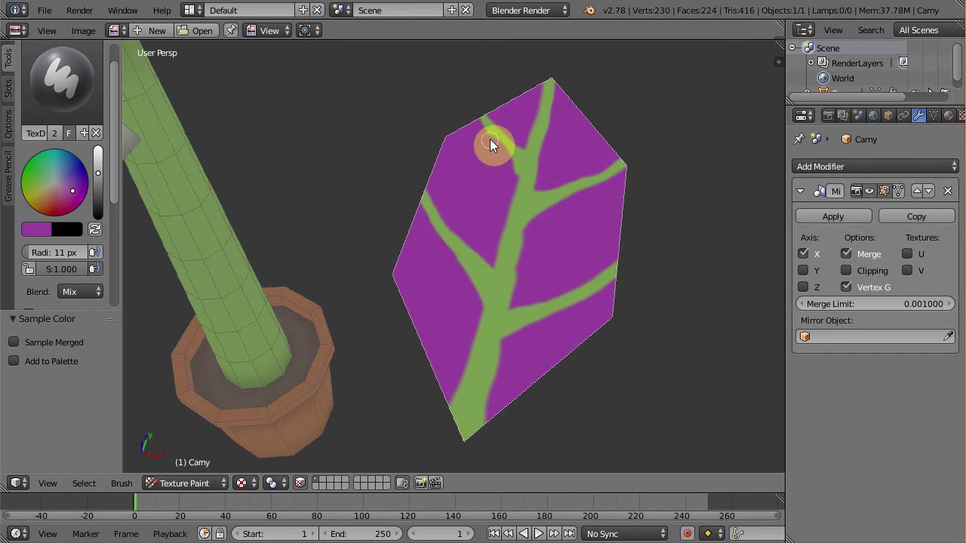
{"action": "left_click_drag", "start_coordinate": [471, 135], "coordinate": [493, 185]}
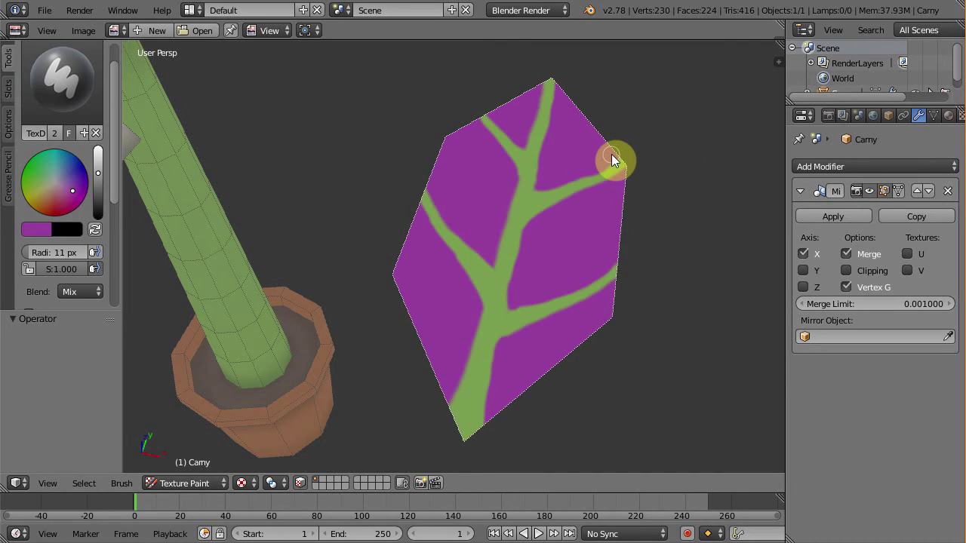
Step: Use the Smear brush to blend the green vein edges into the purple
{"action": "left_click", "coordinate": [60, 94]}
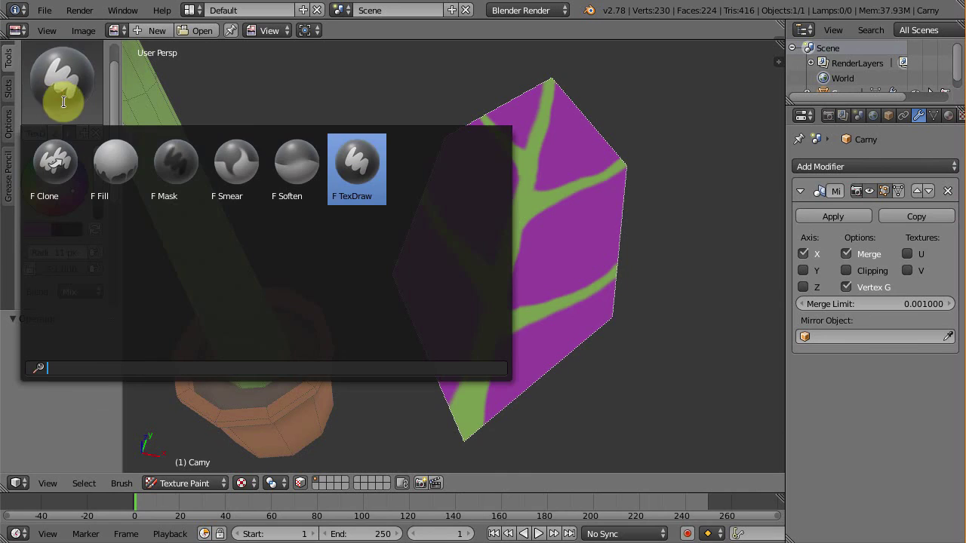
{"action": "left_click", "coordinate": [230, 172]}
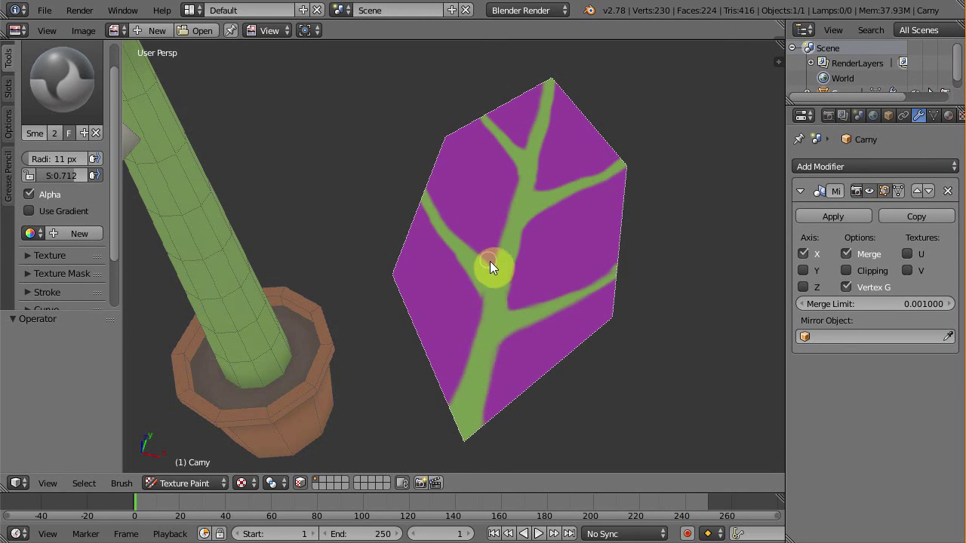
{"action": "left_click_drag", "start_coordinate": [504, 263], "coordinate": [570, 201]}
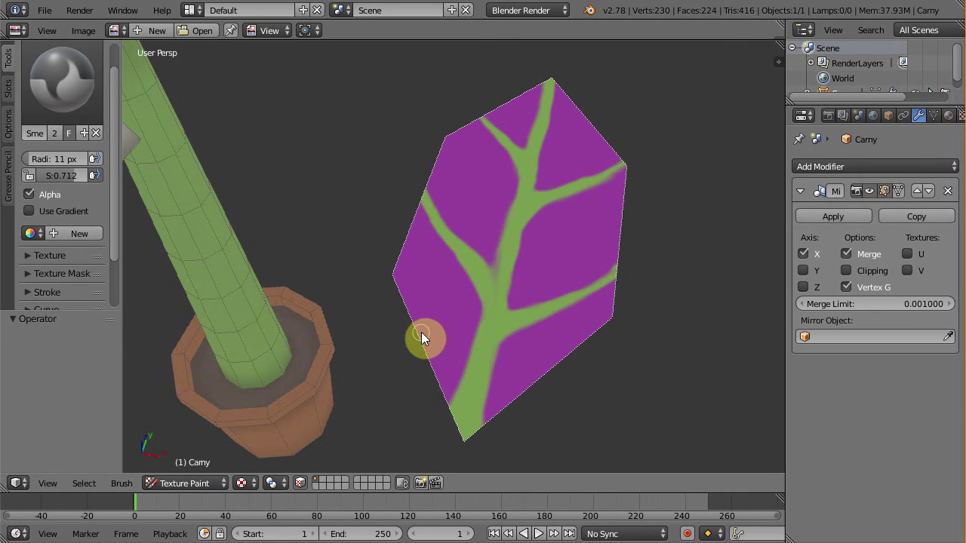
Step: Return to the TexDraw brush and set its blend mode from Mix to Multiply
{"action": "left_click", "coordinate": [67, 89]}
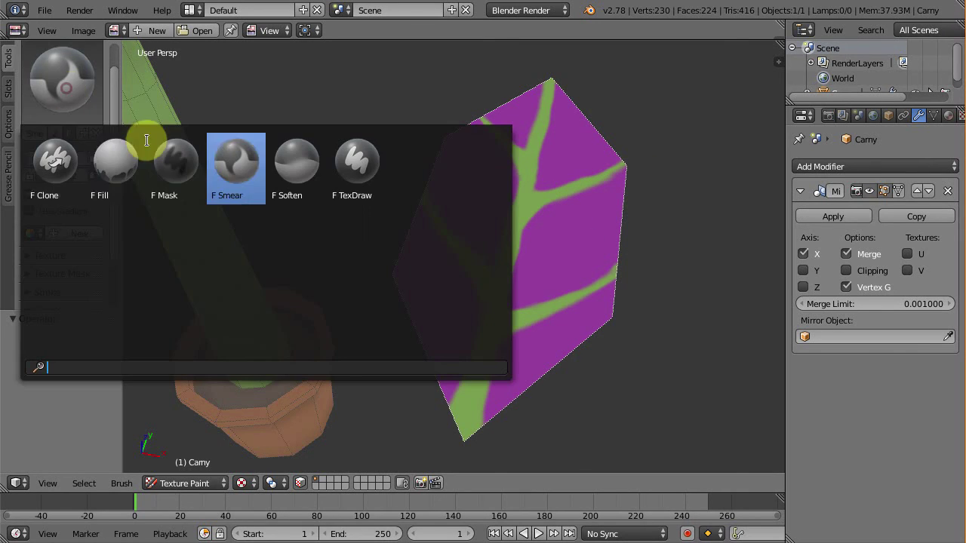
{"action": "left_click", "coordinate": [361, 183]}
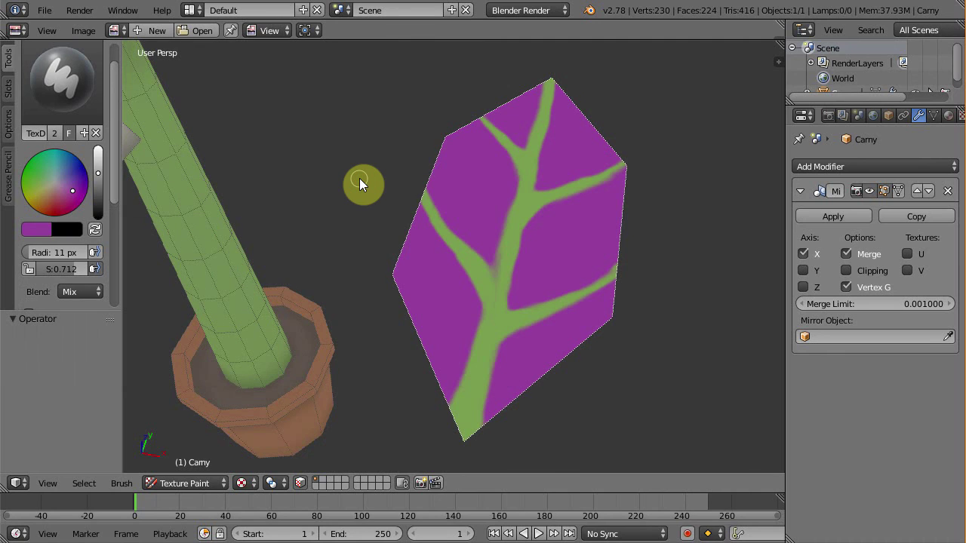
{"action": "left_click", "coordinate": [87, 291]}
{"action": "left_click", "coordinate": [86, 225]}
{"action": "left_click", "coordinate": [80, 290]}
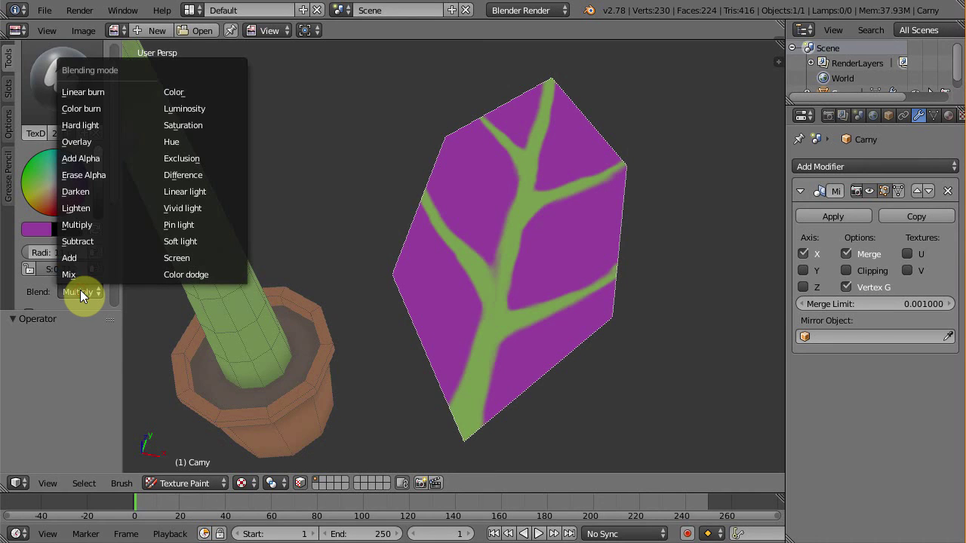
{"action": "left_click", "coordinate": [77, 224]}
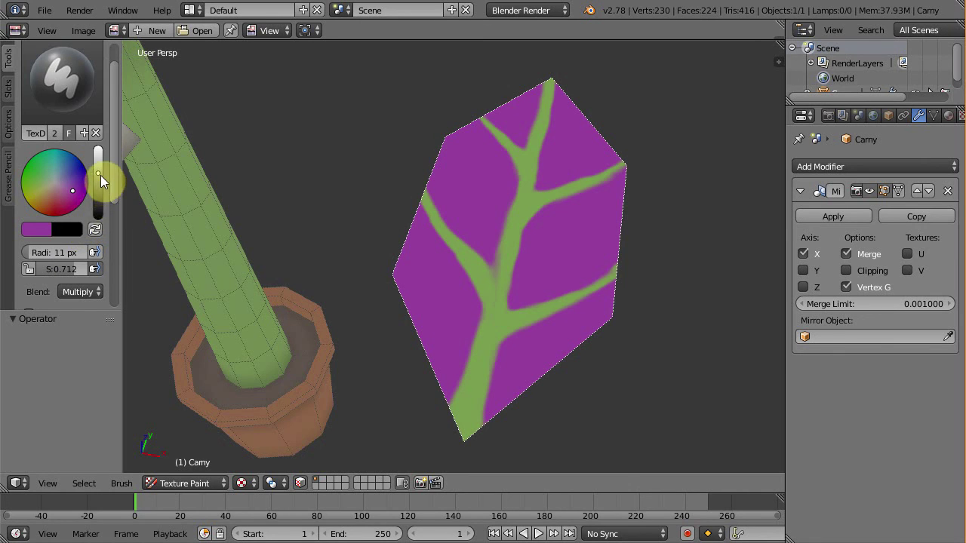
Step: Darken the purple paint colour and set brush strength 0.200 with a 72 px radius
{"action": "left_click_drag", "start_coordinate": [98, 175], "coordinate": [98, 184]}
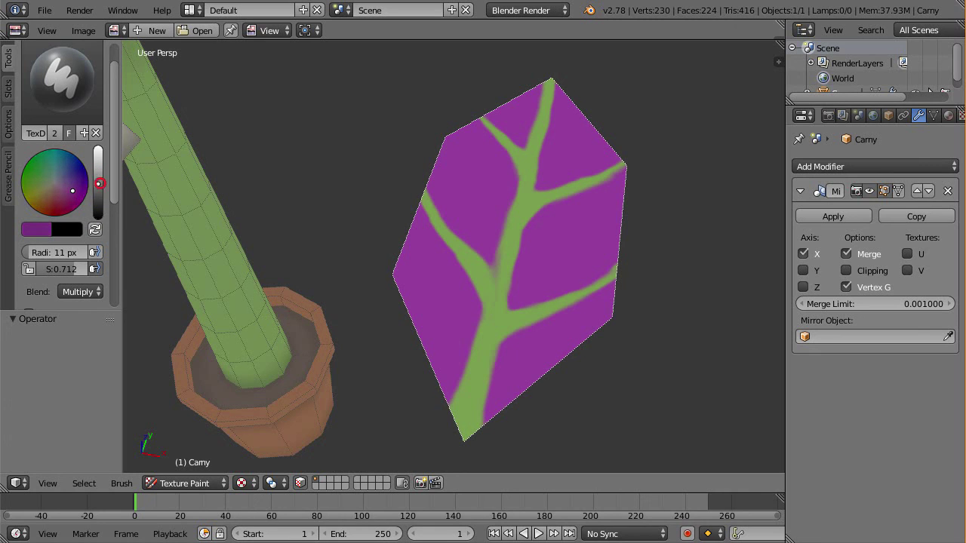
{"action": "middle_click_drag", "start_coordinate": [502, 284], "coordinate": [521, 288]}
{"action": "key", "text": "shift+f"}
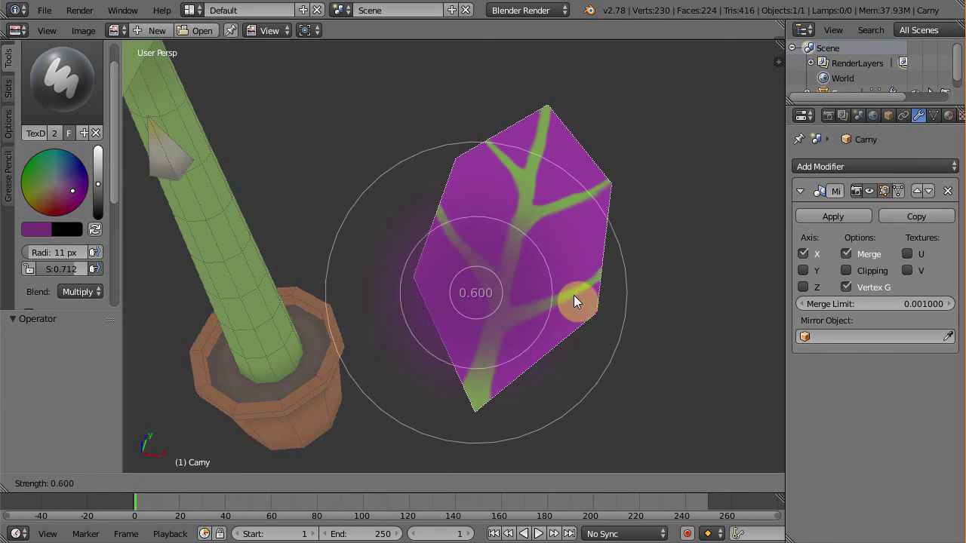
{"action": "left_click", "coordinate": [612, 298]}
{"action": "key", "text": "f"}
{"action": "left_click", "coordinate": [653, 213]}
{"action": "middle_click_drag", "start_coordinate": [652, 207], "coordinate": [650, 155]}
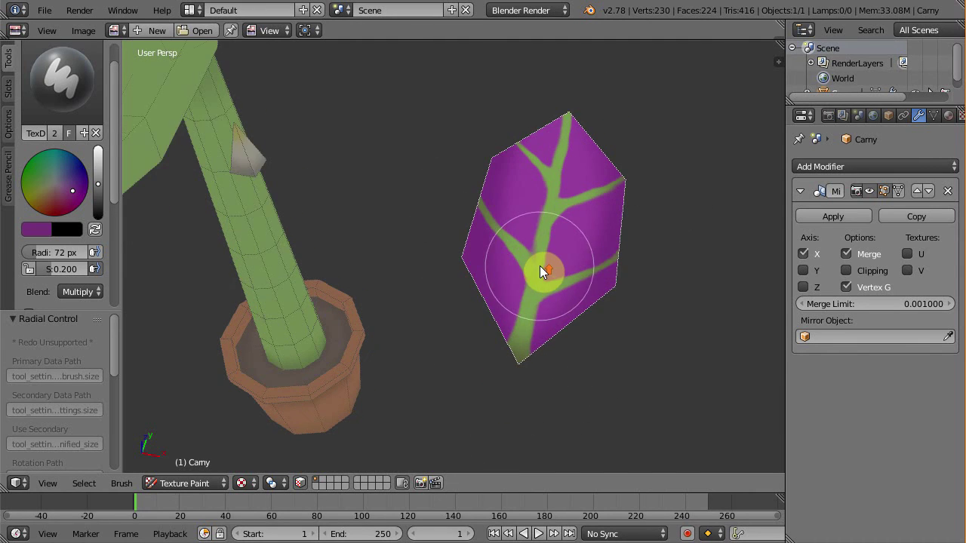
{"action": "scroll", "coordinate": [540, 265], "scroll_direction": "up", "scroll_amount": 1}
{"action": "scroll", "coordinate": [542, 240], "scroll_direction": "up", "scroll_amount": 1}
Step: Shrink the brush to 21 px and dab eleven dark spots across the purple leaf
{"action": "key", "text": "f"}
{"action": "left_click", "coordinate": [547, 199]}
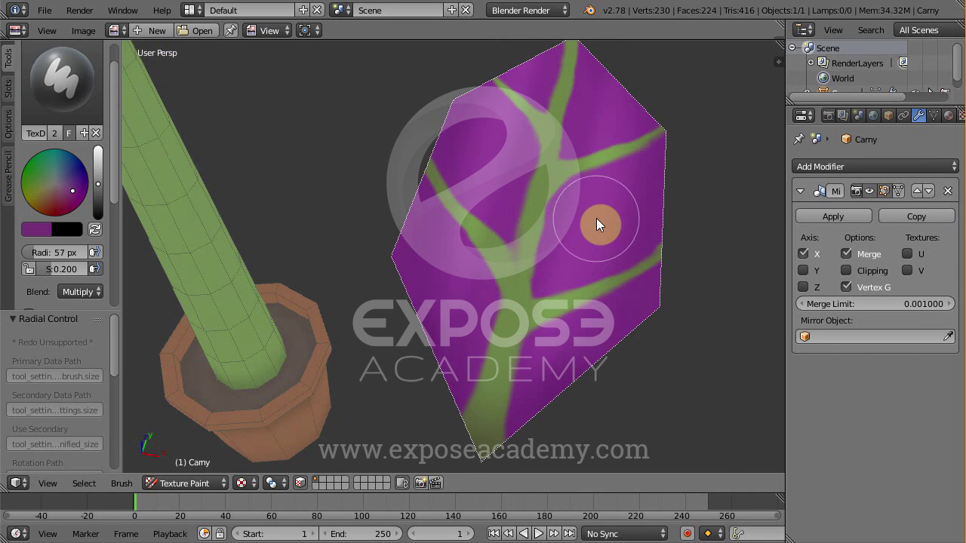
{"action": "key", "text": "f"}
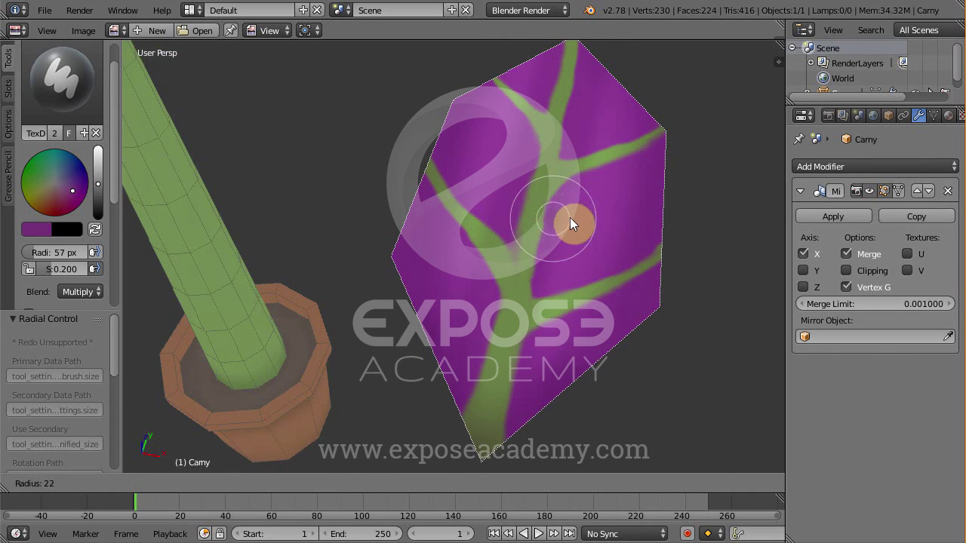
{"action": "left_click", "coordinate": [570, 218]}
{"action": "left_click", "coordinate": [611, 240]}
{"action": "left_click", "coordinate": [625, 199]}
{"action": "left_click", "coordinate": [513, 161]}
{"action": "left_click", "coordinate": [485, 122]}
{"action": "left_click", "coordinate": [480, 182]}
{"action": "left_click", "coordinate": [432, 245]}
{"action": "left_click", "coordinate": [475, 276]}
{"action": "left_click", "coordinate": [449, 318]}
{"action": "left_click", "coordinate": [539, 365]}
{"action": "left_click", "coordinate": [594, 331]}
{"action": "left_click", "coordinate": [593, 99]}
{"action": "mouse_move", "coordinate": [543, 257]}
{"action": "middle_mouse_down"}
{"action": "mouse_move", "coordinate": [467, 263]}
{"action": "mouse_move", "coordinate": [465, 304]}
{"action": "middle_mouse_up"}
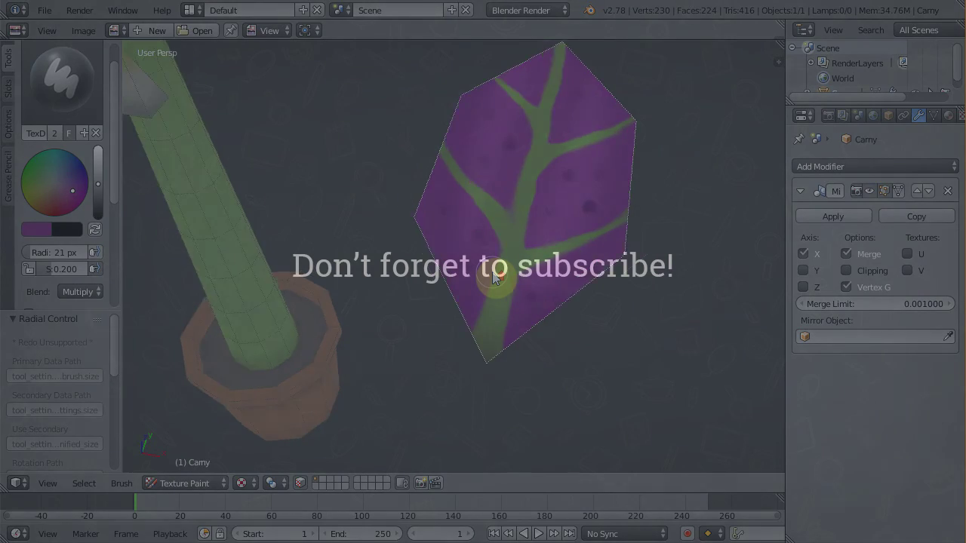